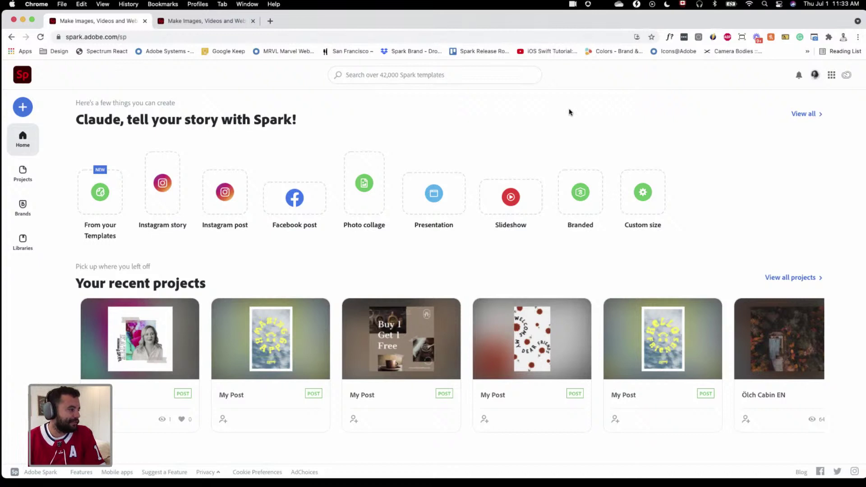
Look over the home page's creation options, recent projects and starter templates
scroll(572, 119, "down", 2)
scroll(574, 123, "up", 2)
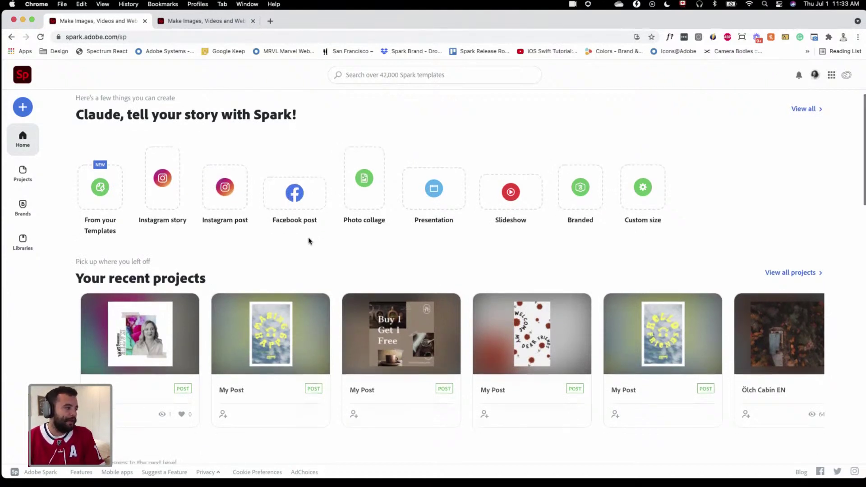
scroll(309, 244, "down", 3)
mouse_move(185, 259)
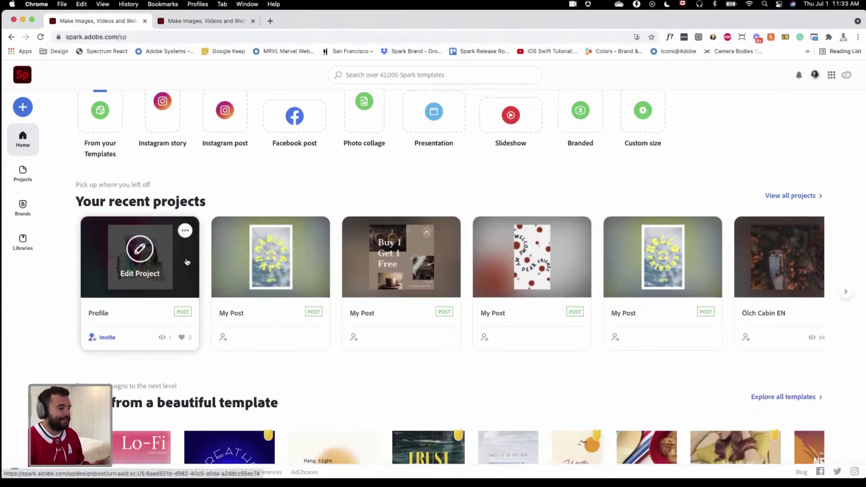
mouse_move(312, 251)
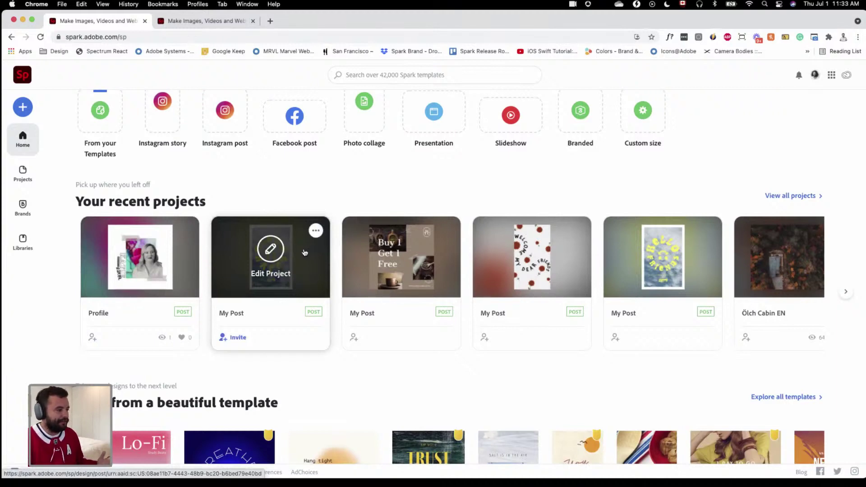
scroll(302, 250, "down", 3)
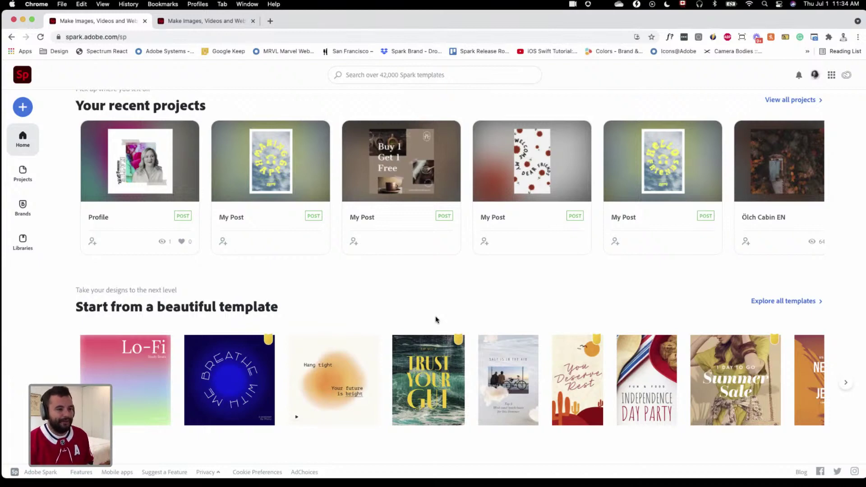
Browse the full template gallery, and search it for hockey templates
left_click(789, 300)
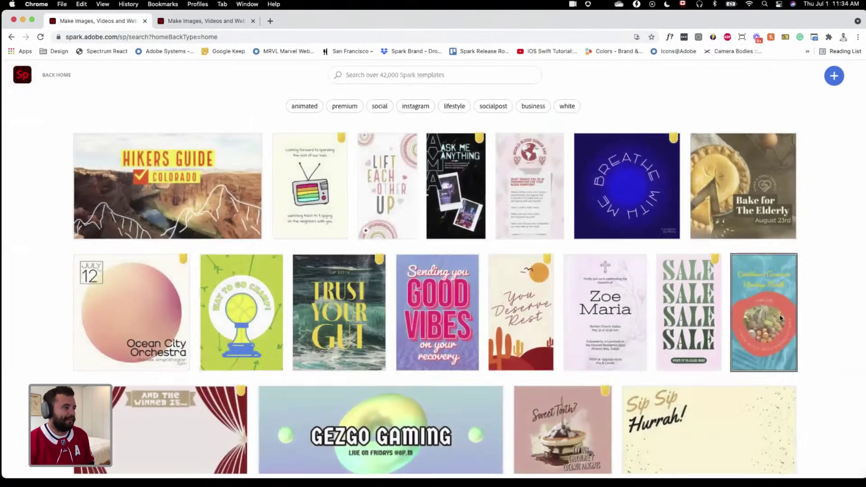
scroll(780, 318, "down", 10)
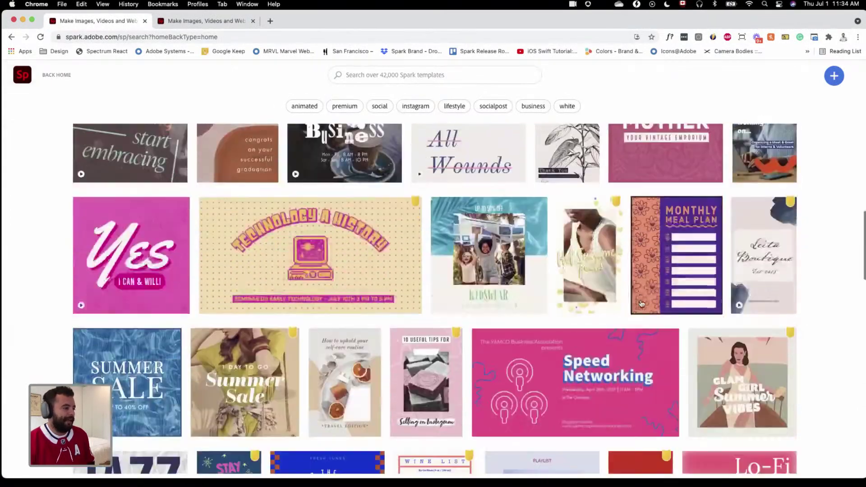
scroll(640, 303, "down", 12)
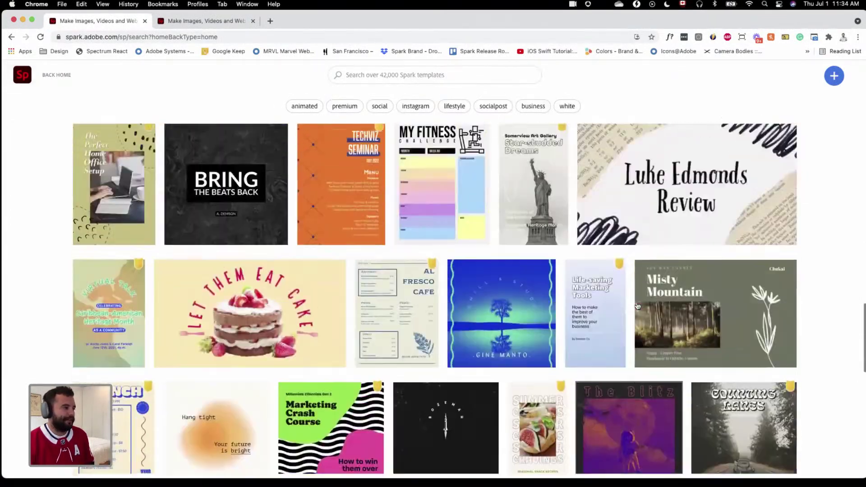
scroll(637, 306, "up", 15)
left_click(399, 75)
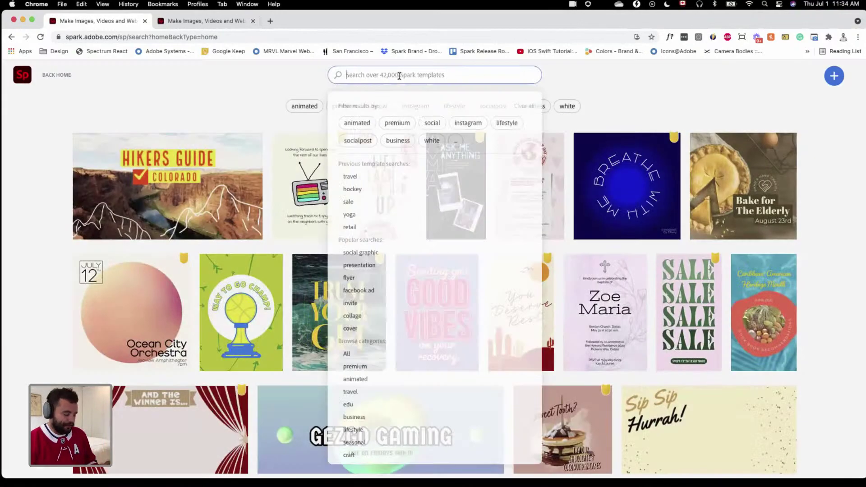
type("hockey")
key("Return")
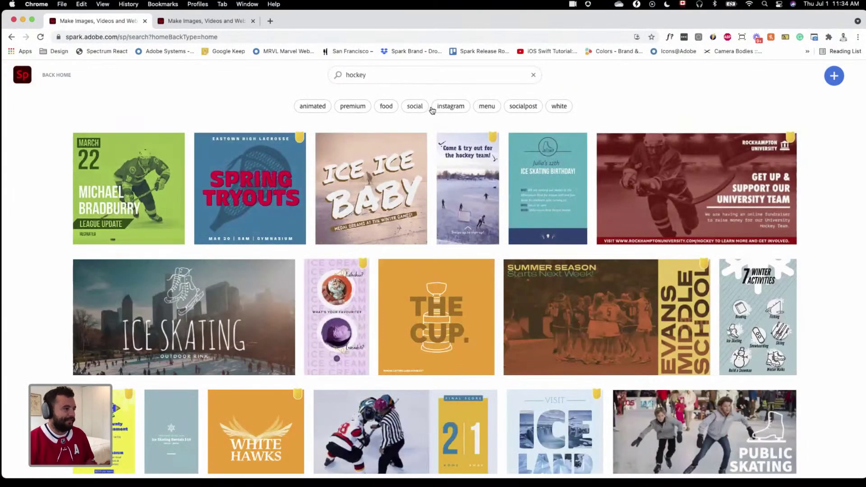
scroll(513, 174, "down", 10)
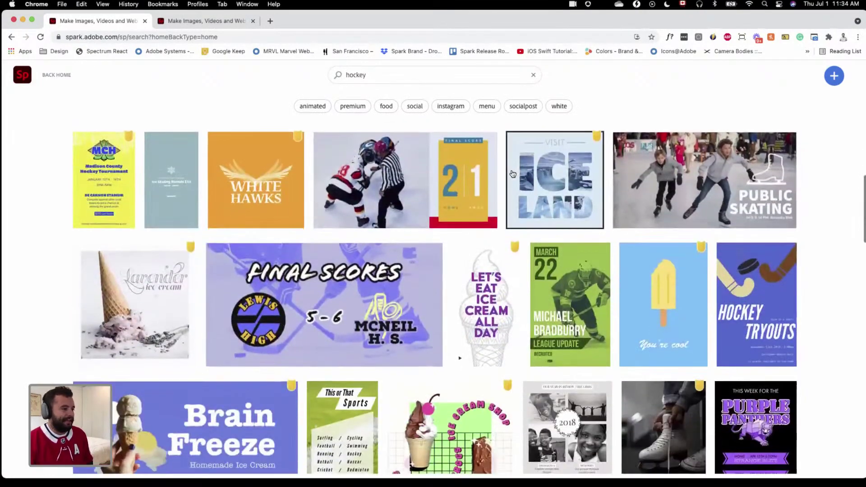
scroll(512, 174, "down", 5)
scroll(513, 174, "up", 14)
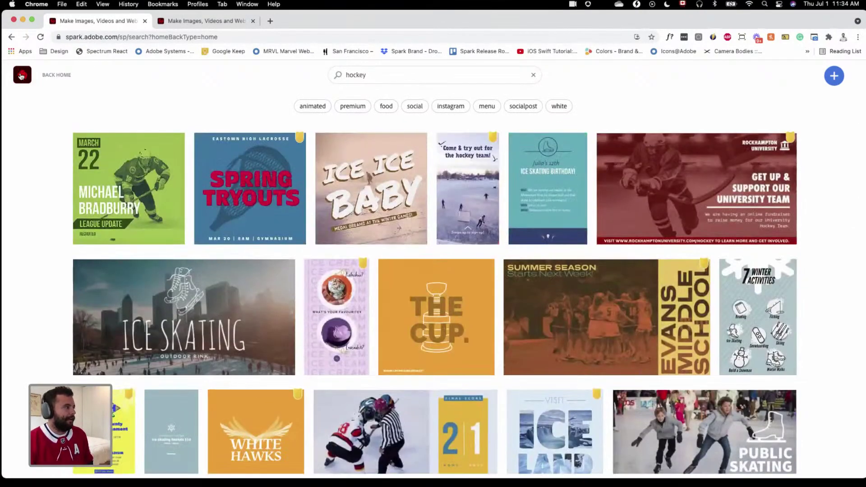
View the saved brands from the home page, and return home
left_click(21, 76)
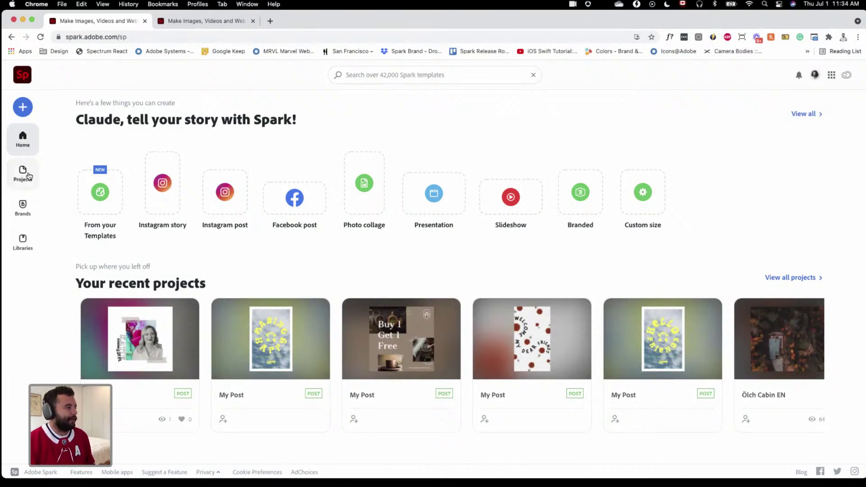
left_click(23, 212)
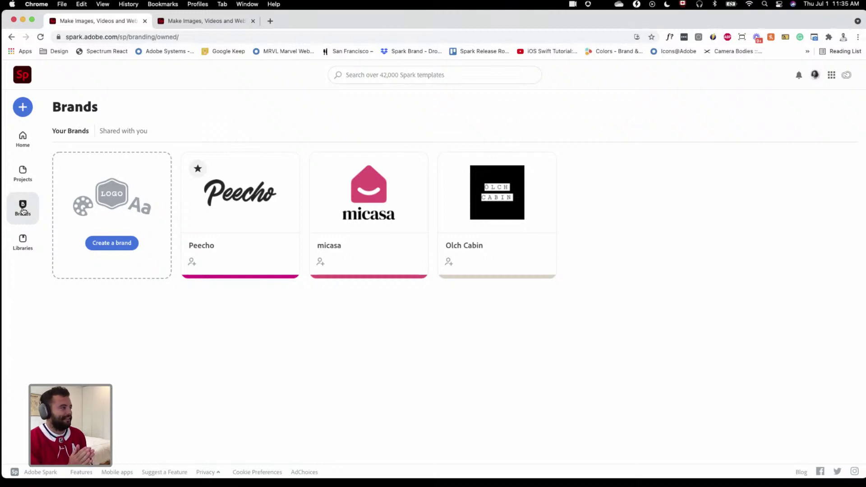
left_click(21, 143)
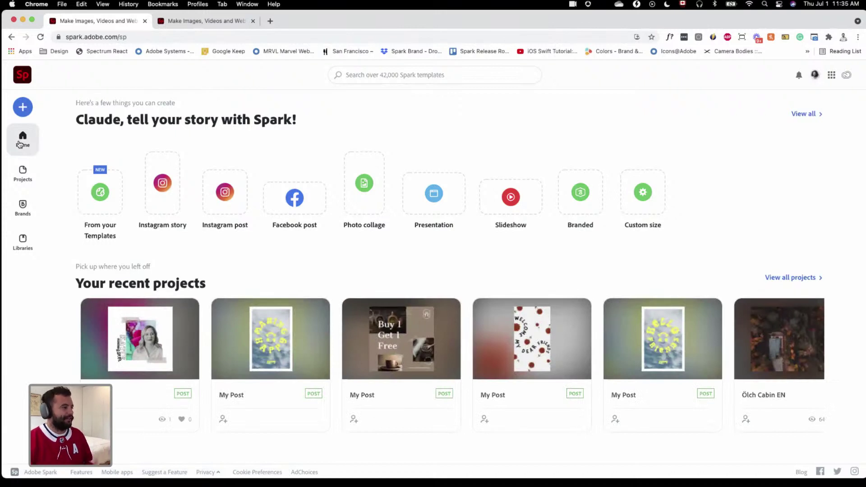
Start a new Instagram story and create it from the featured "Quick Chat" template
left_click(161, 186)
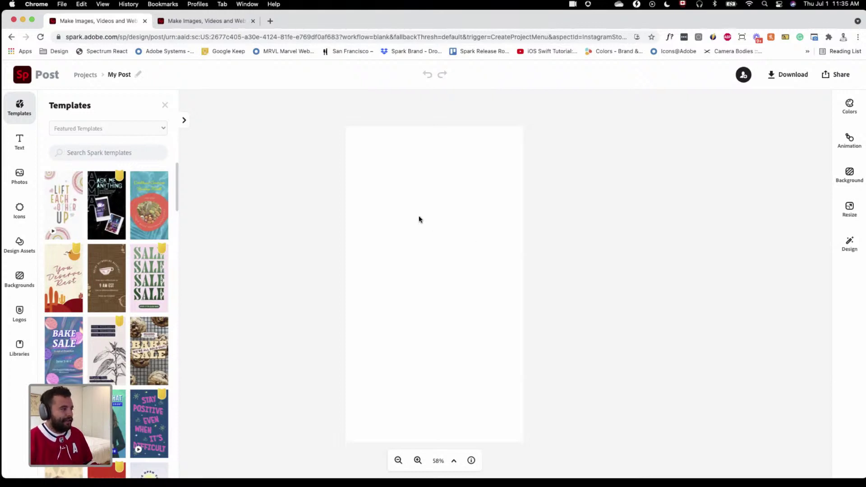
scroll(106, 253, "down", 5)
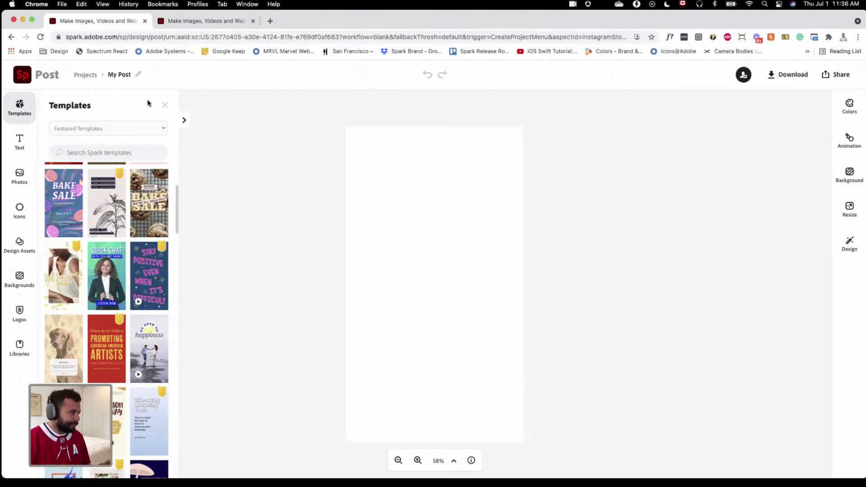
scroll(120, 185, "up", 3)
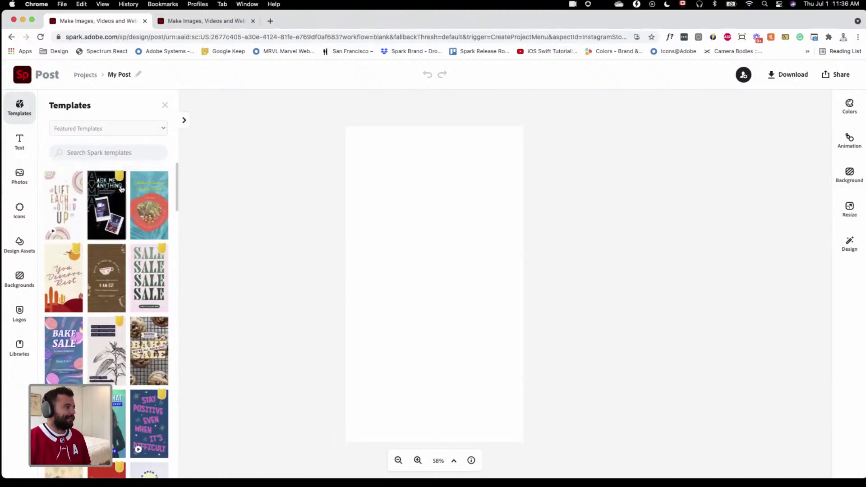
scroll(120, 182, "down", 2)
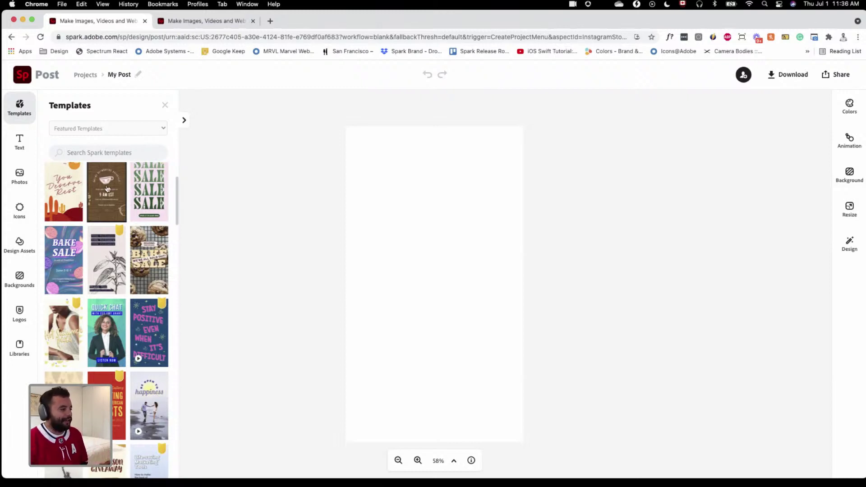
left_click(108, 320)
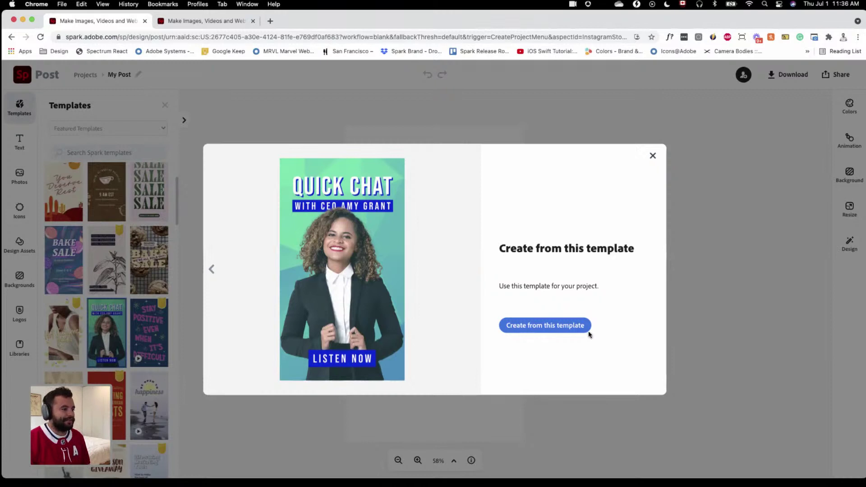
left_click(576, 329)
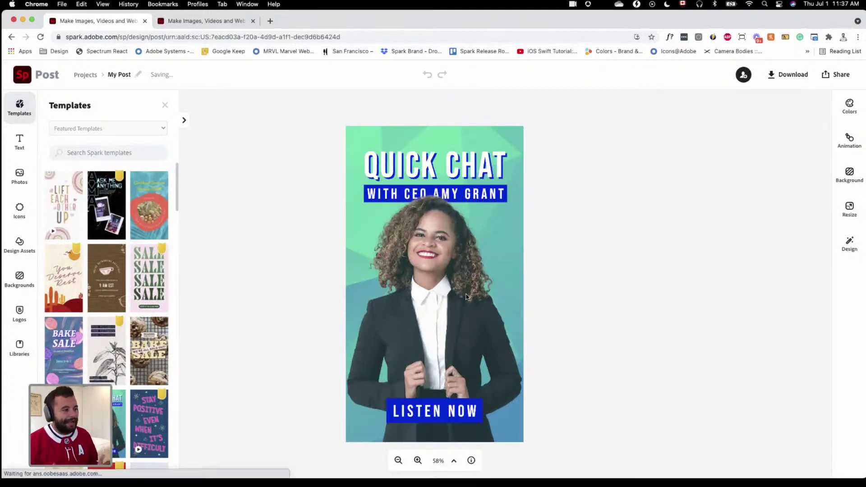
Start replacing the woman's cutout image in the story, and look through the free photos for hockey
left_click(429, 254)
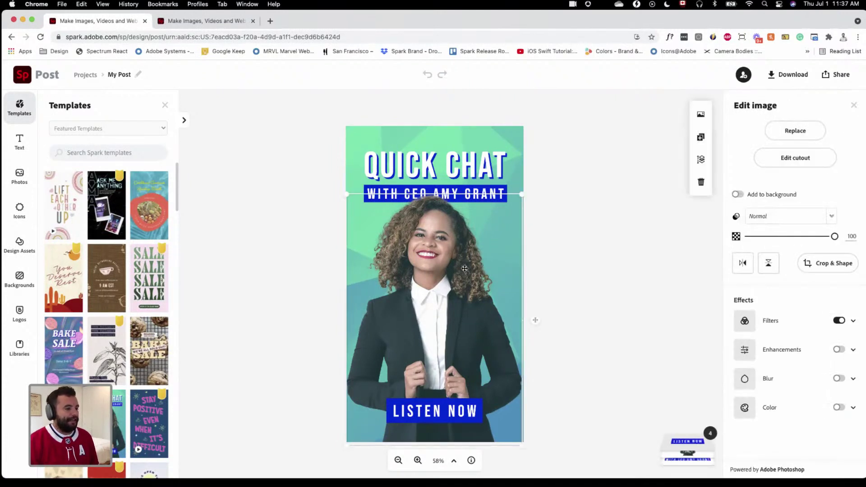
left_click(796, 132)
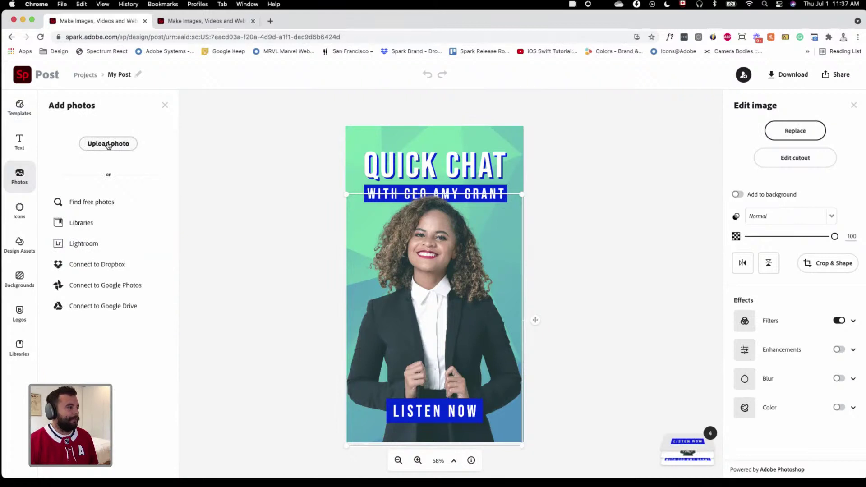
left_click(108, 202)
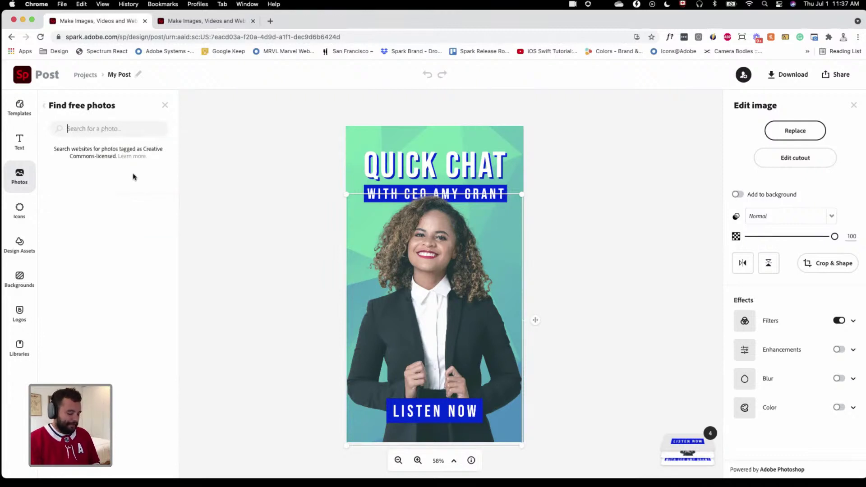
type("hockey")
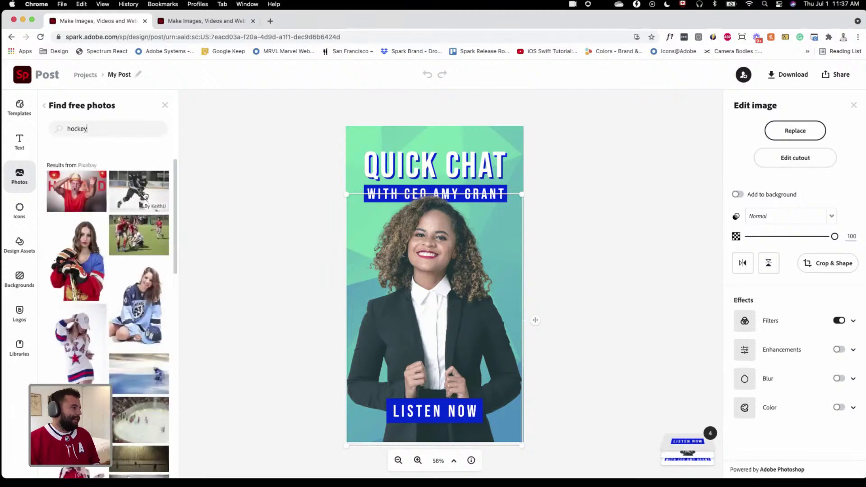
scroll(124, 230, "down", 10)
scroll(124, 230, "up", 5)
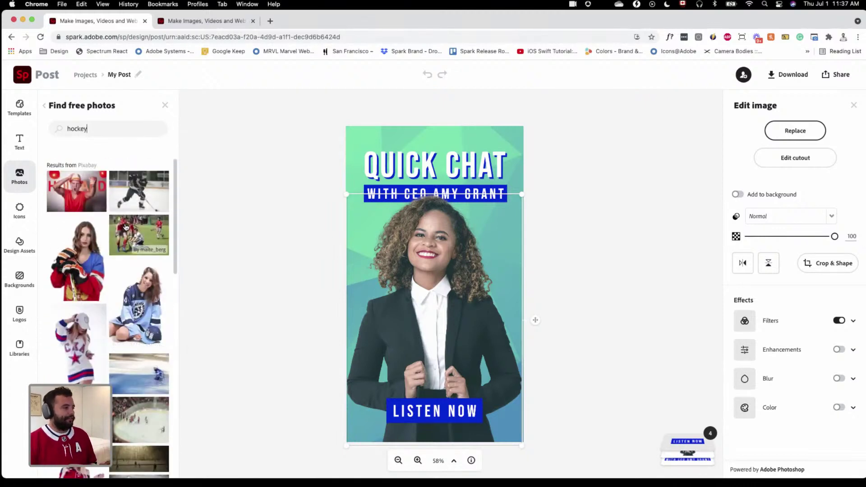
left_click(45, 106)
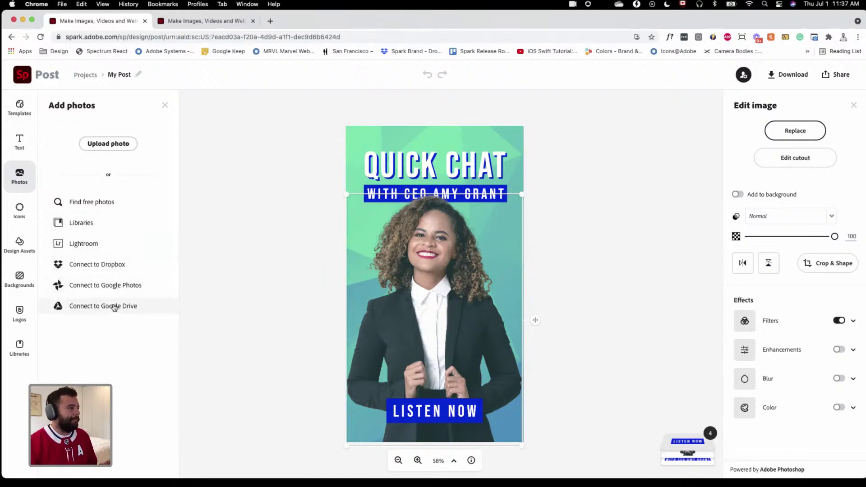
Replace the woman's image with the JPG of the man holding a child from the july1st-stream folder, and move it down below the subtitle
left_click(121, 143)
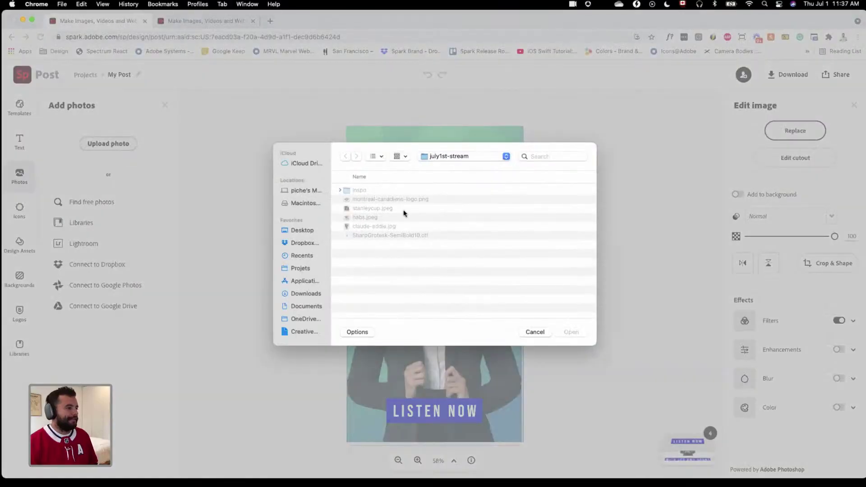
left_click(380, 227)
key("space")
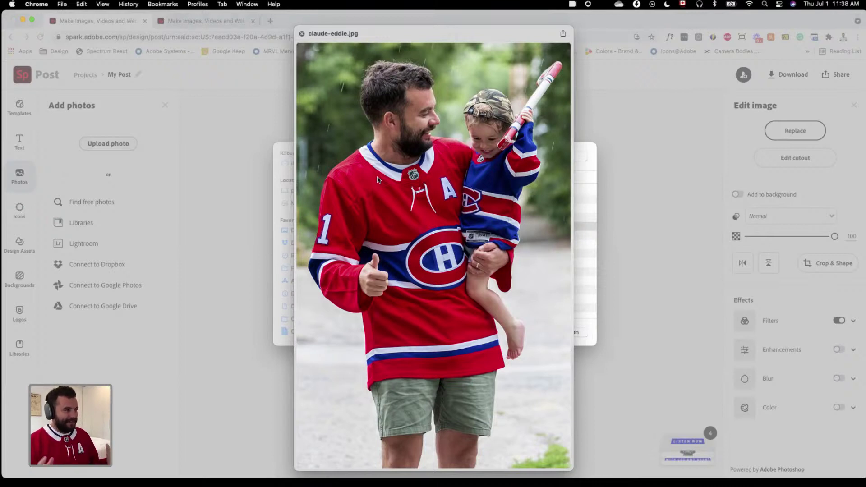
key("space")
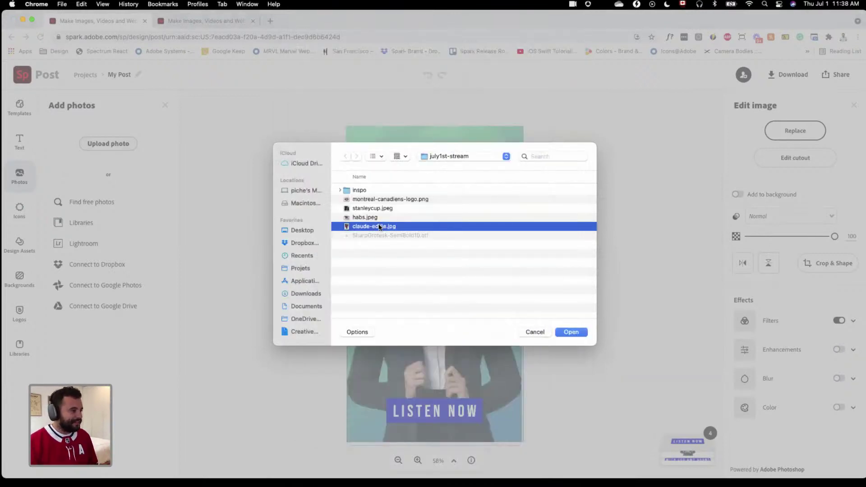
key("Return")
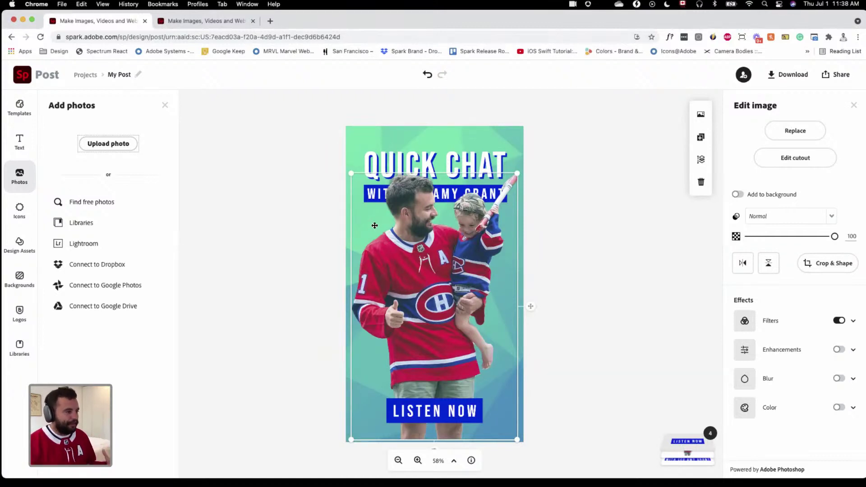
left_click_drag(431, 232, 426, 276)
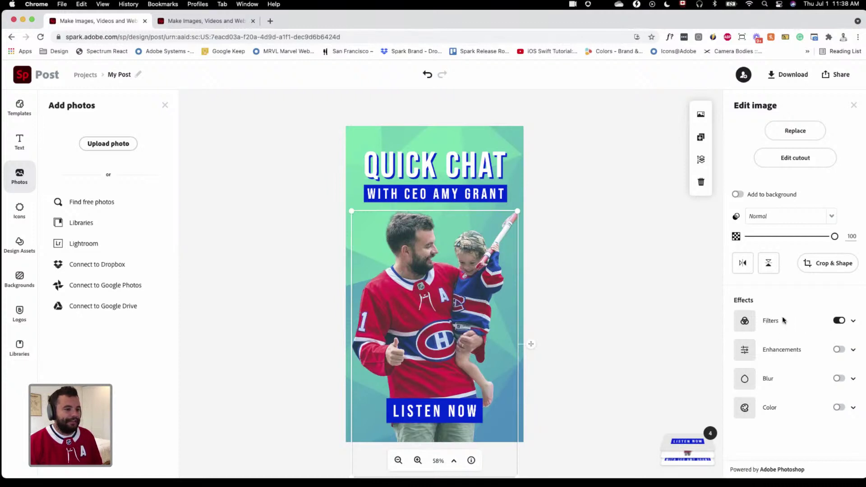
Turn off the filters on the replaced photo, and shift it slightly lower, centered horizontally in the story
left_click(853, 320)
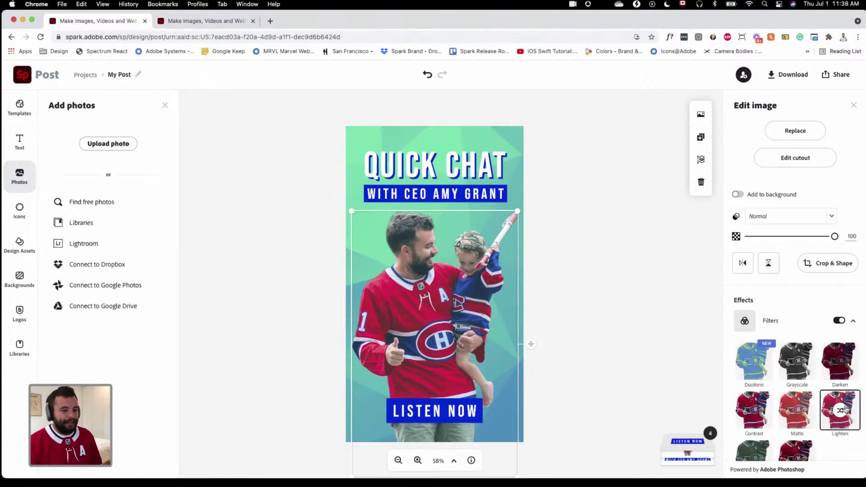
left_click(853, 321)
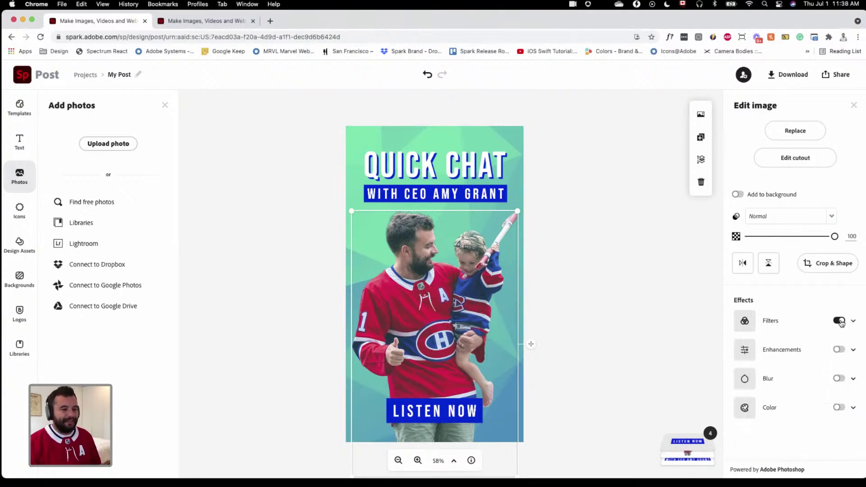
left_click(839, 321)
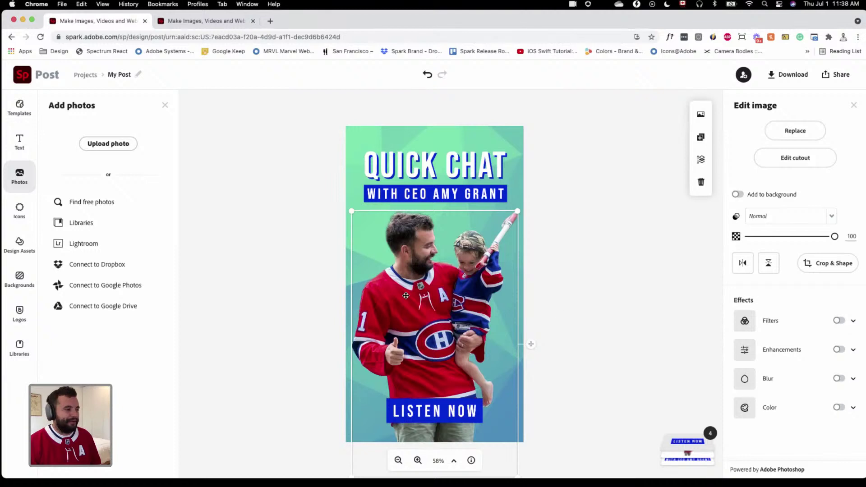
left_click_drag(432, 303, 440, 306)
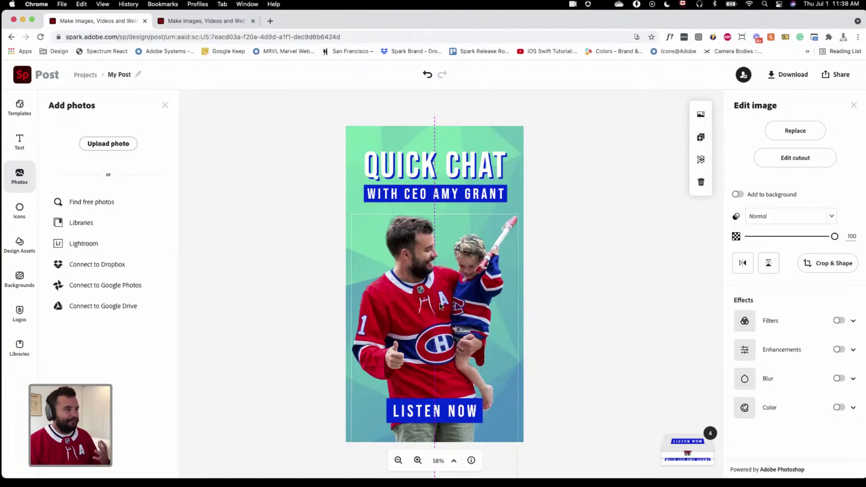
Replace the story's background image with a soft blue one found by searching the backgrounds for "ice"
left_click(560, 311)
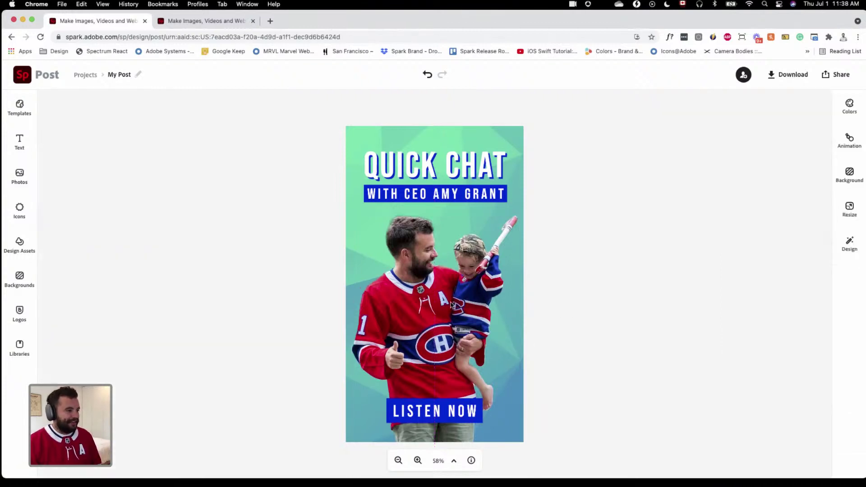
left_click(444, 306)
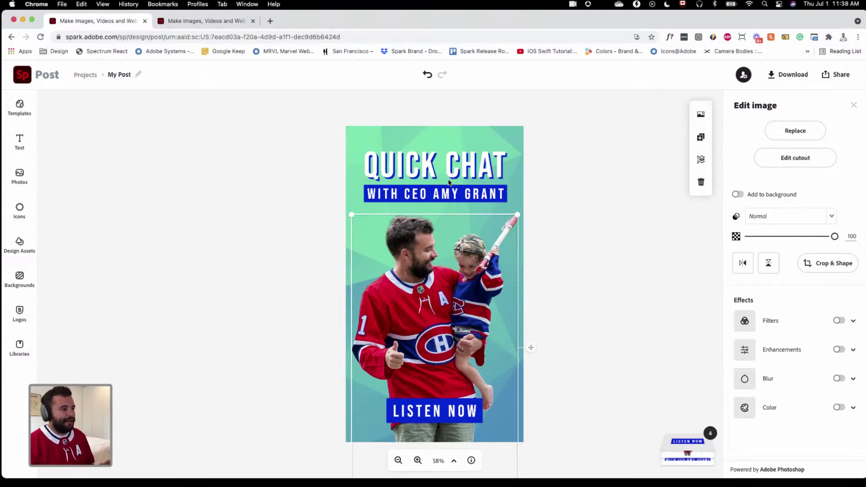
left_click(518, 176)
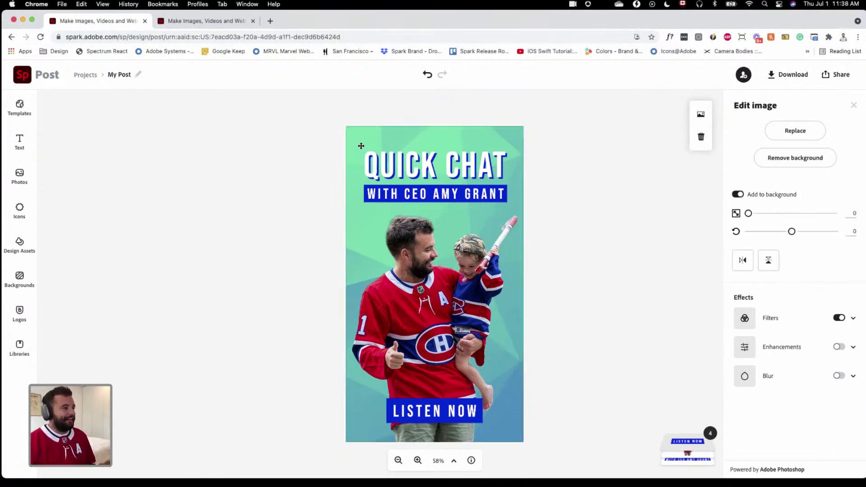
left_click(788, 134)
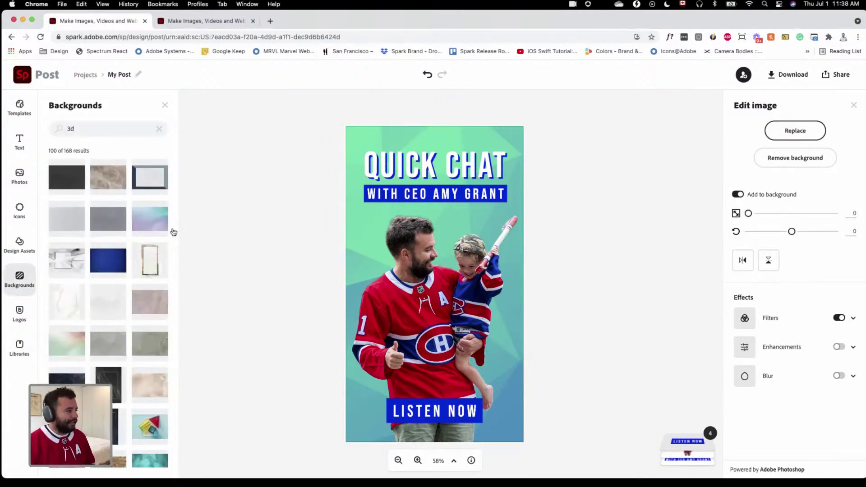
left_click(109, 129)
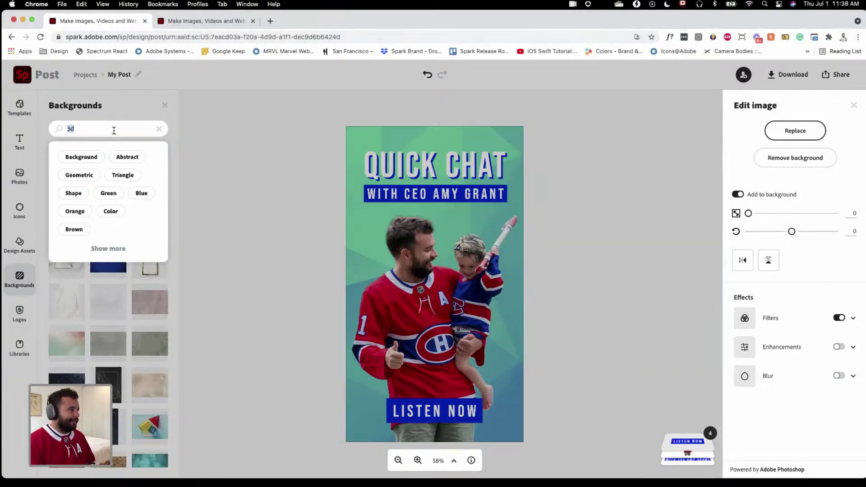
type("ice")
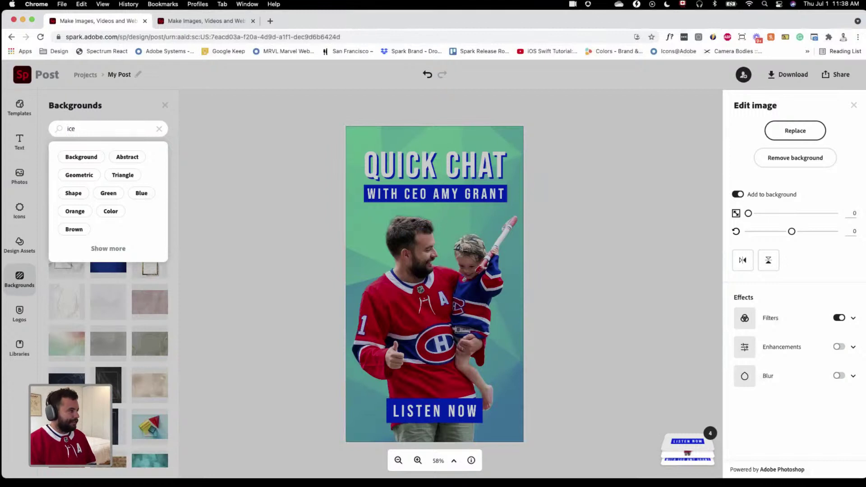
key("Return")
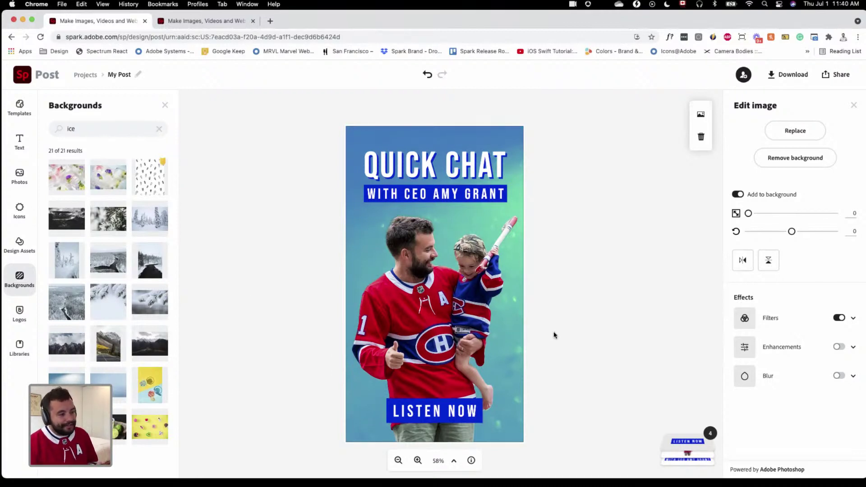
Apply the Grayscale filter to the background image in place of Duotone
left_click(839, 319)
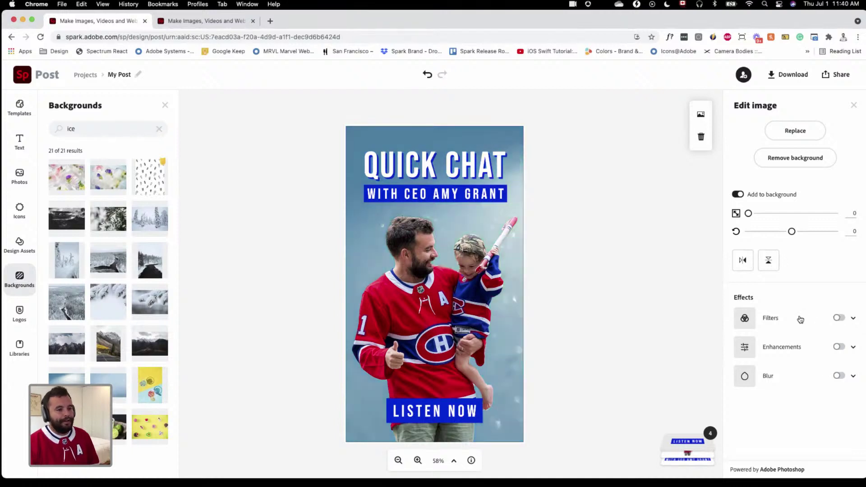
left_click(800, 319)
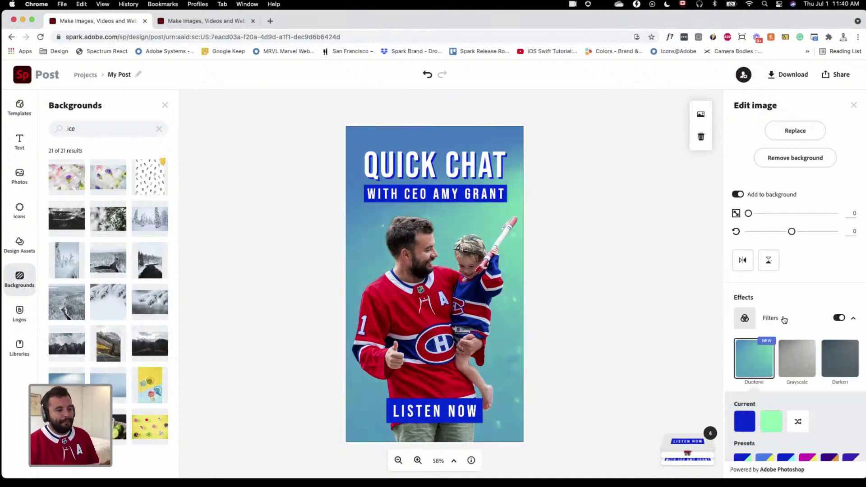
left_click(797, 361)
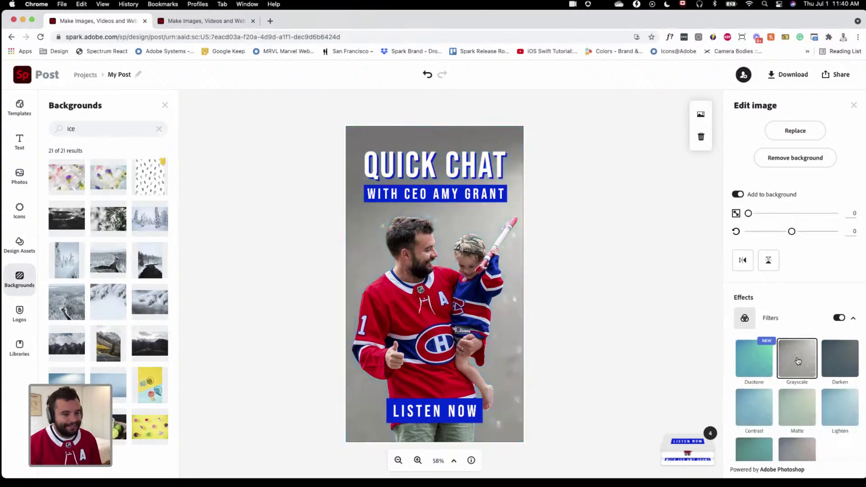
scroll(798, 365, "down", 3)
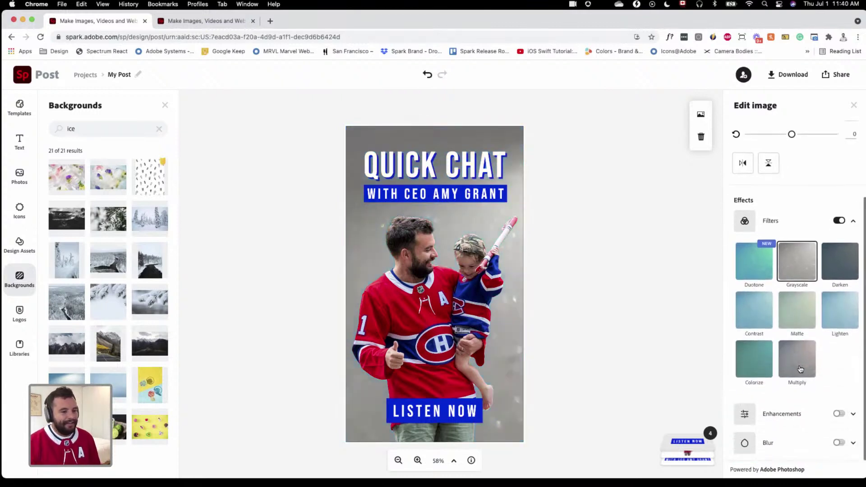
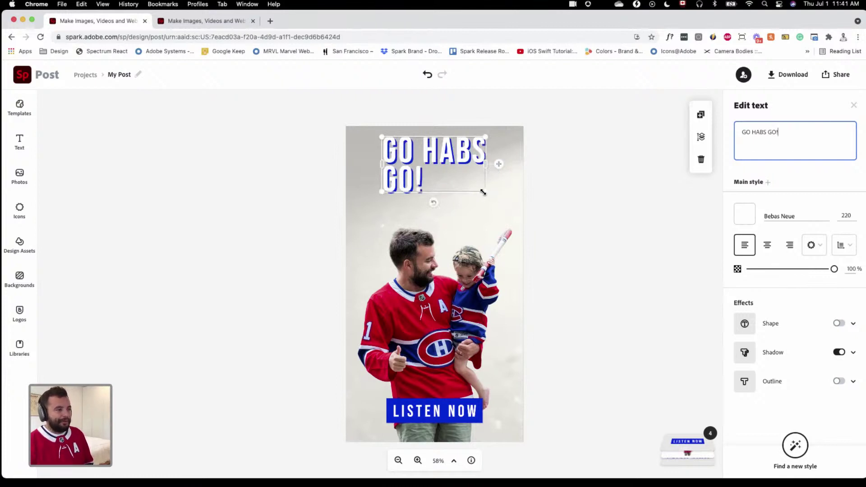
Fit the "GO HABS GO!" title on one line across the top of the story, at a font size of about 228
left_click_drag(486, 190, 504, 164)
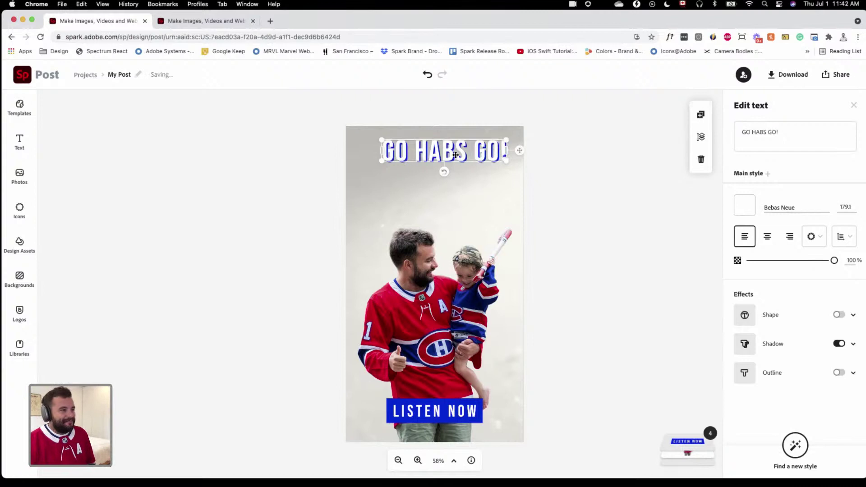
left_click_drag(478, 154, 507, 177)
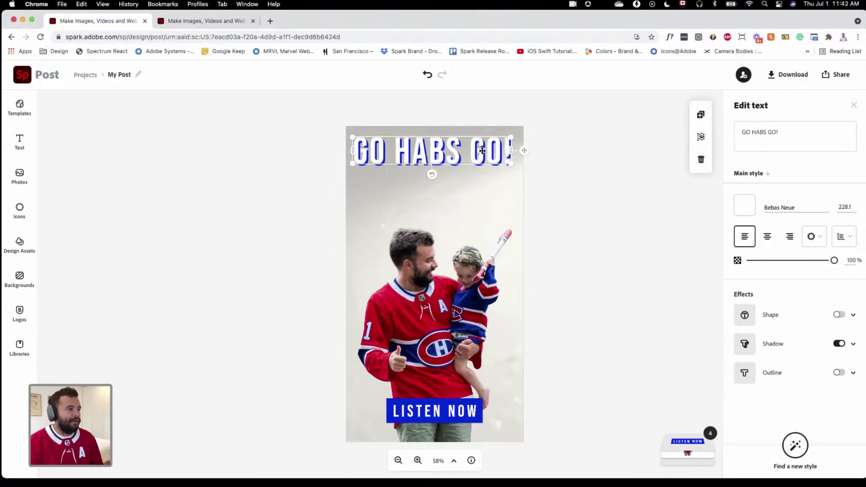
left_click_drag(481, 150, 485, 153)
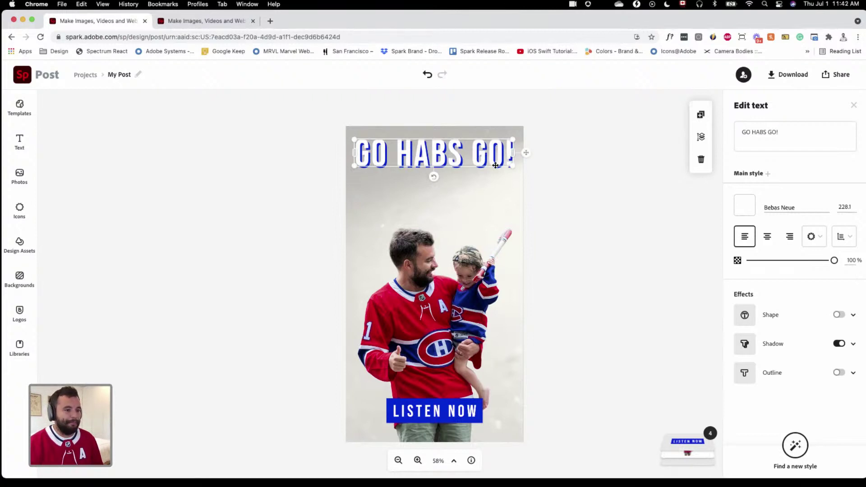
Turn off the title's shadow, and try its outline effect briefly
left_click(839, 344)
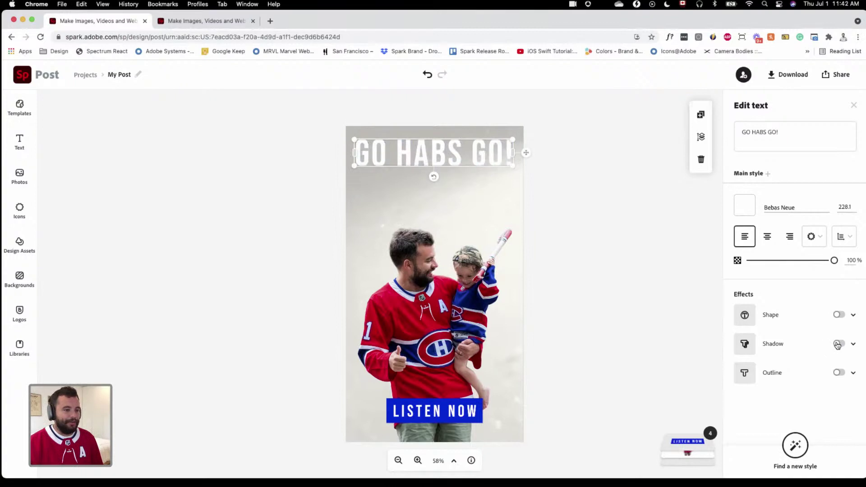
left_click(840, 373)
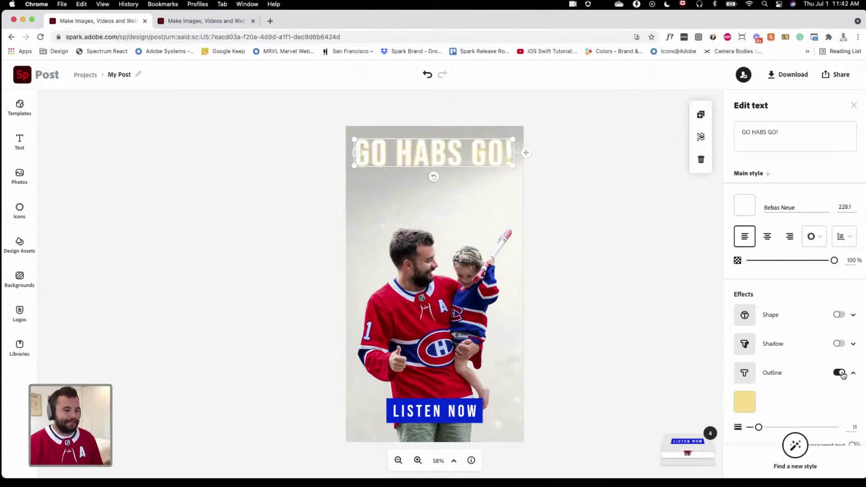
left_click(840, 374)
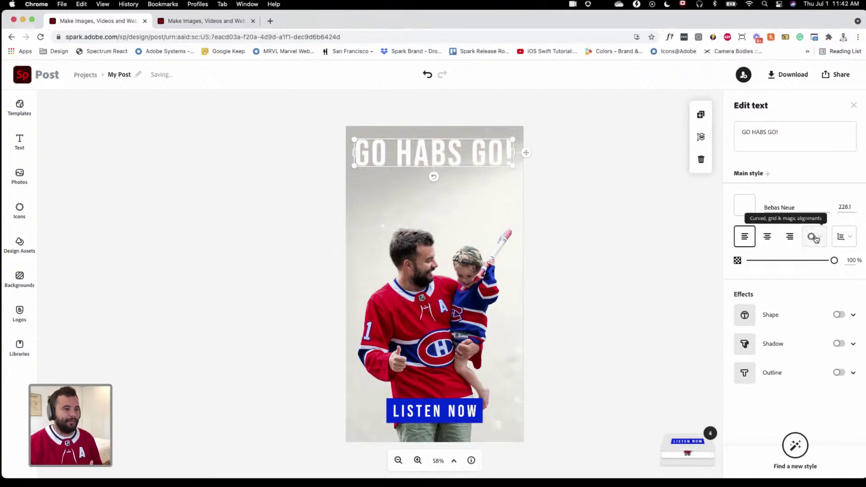
Try curving the title into an upward arch, enlarged to a font size of about 129 above the man's head
left_click(815, 239)
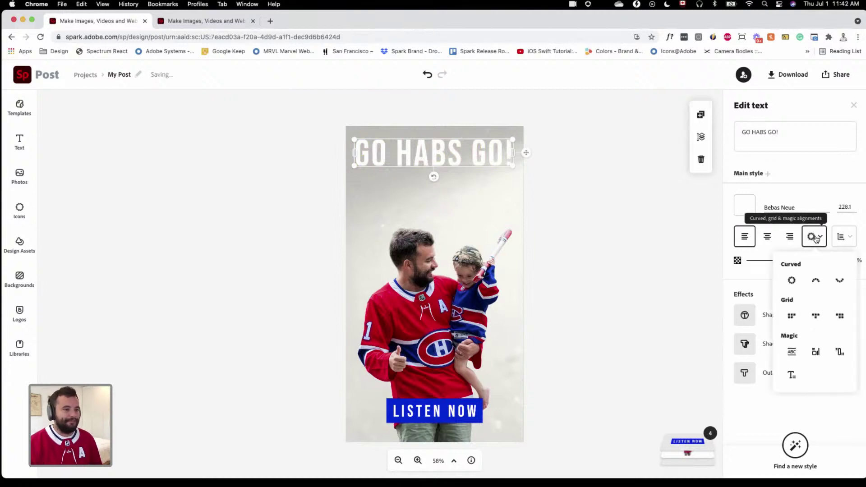
left_click(815, 281)
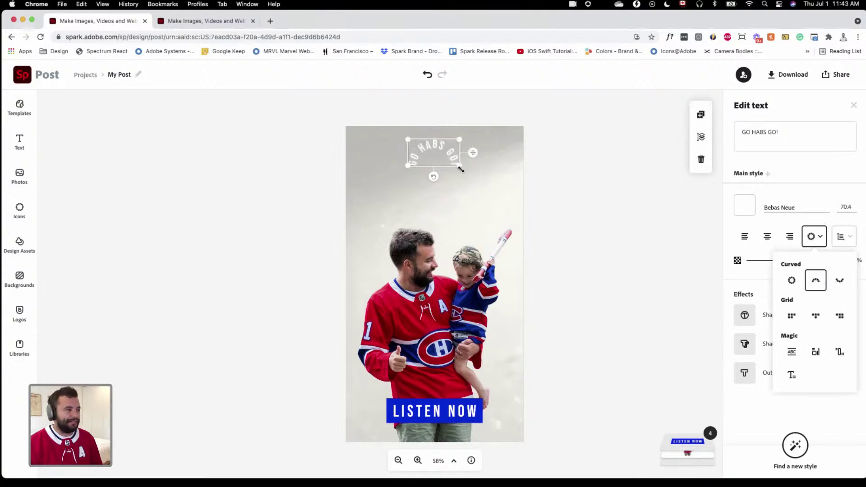
left_click_drag(461, 169, 425, 189)
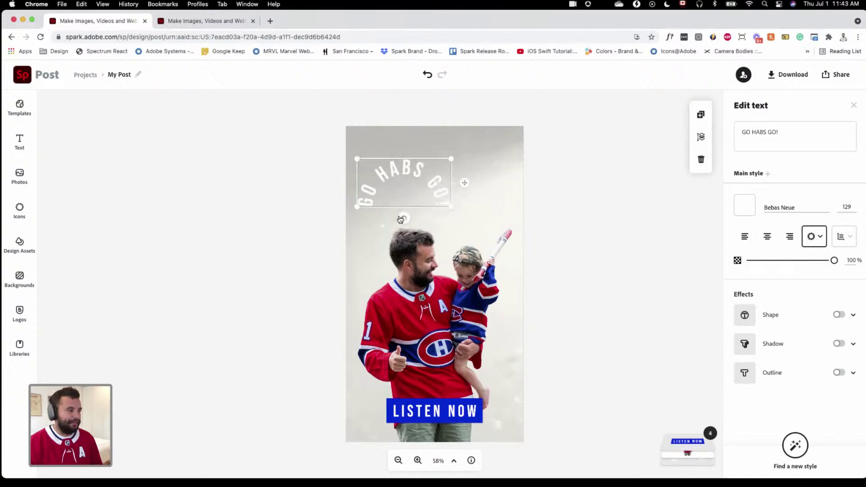
mouse_move(400, 219)
left_mouse_down()
mouse_move(408, 219)
mouse_move(392, 219)
mouse_move(402, 218)
left_mouse_up()
Try wrapping the title into a full circle, enlarged to a font size of about 151
left_click(809, 235)
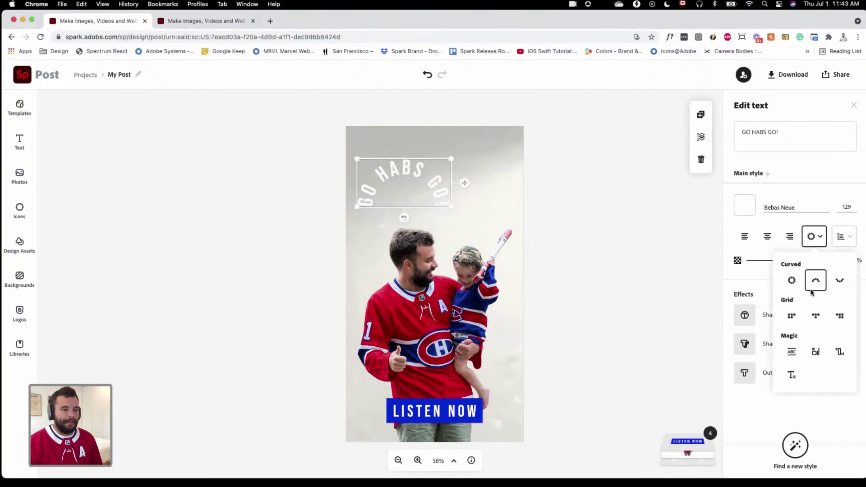
left_click(792, 281)
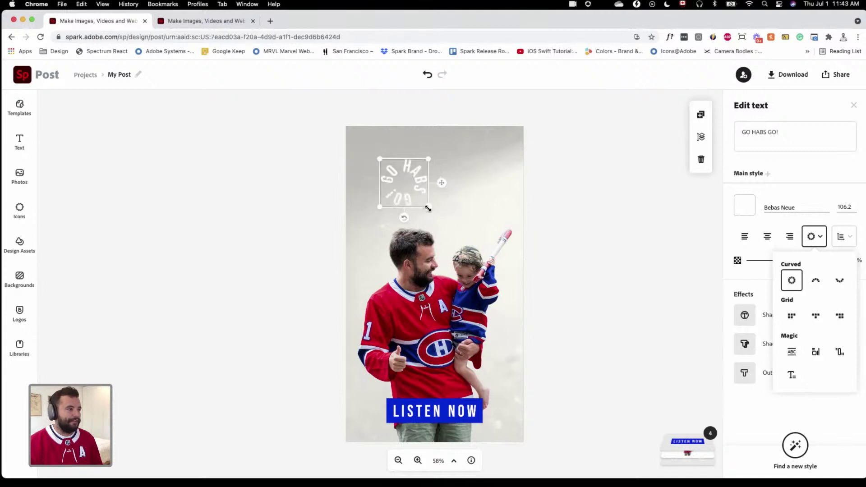
left_click_drag(428, 208, 449, 227)
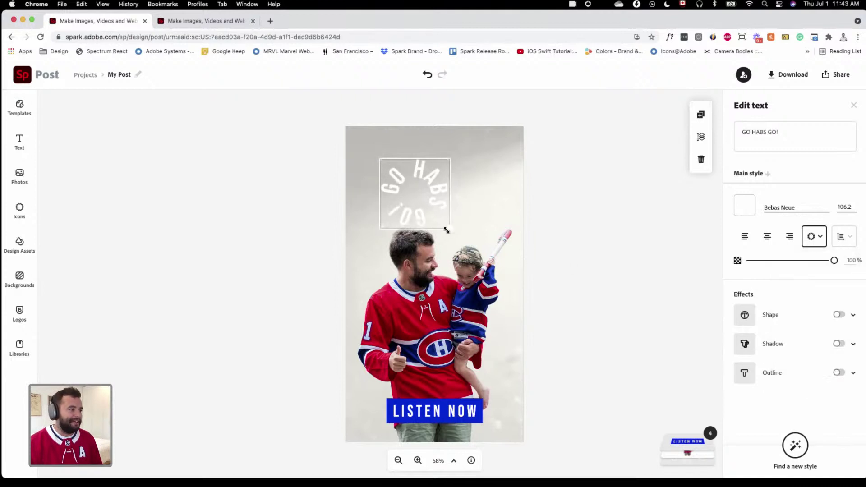
Try repeating the circular title as "GO HABS GO! GO HABS GO!", and remove the repeated phrase again
left_click(792, 131)
type("GO")
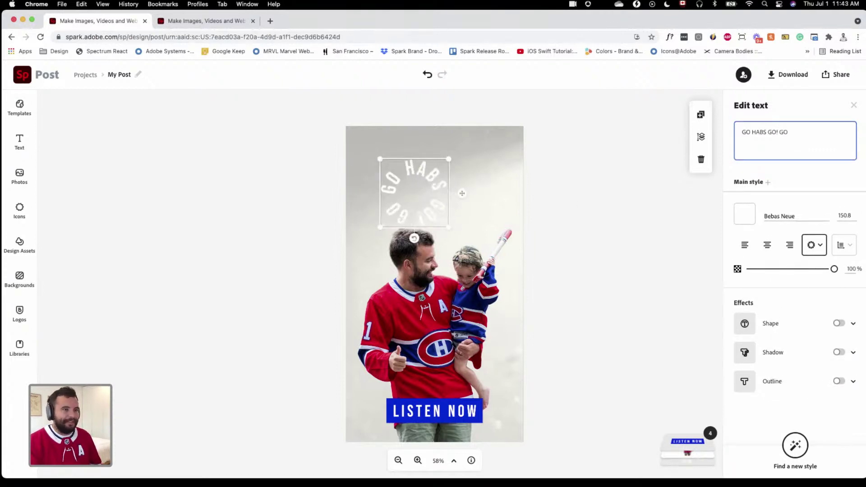
type(" HABS")
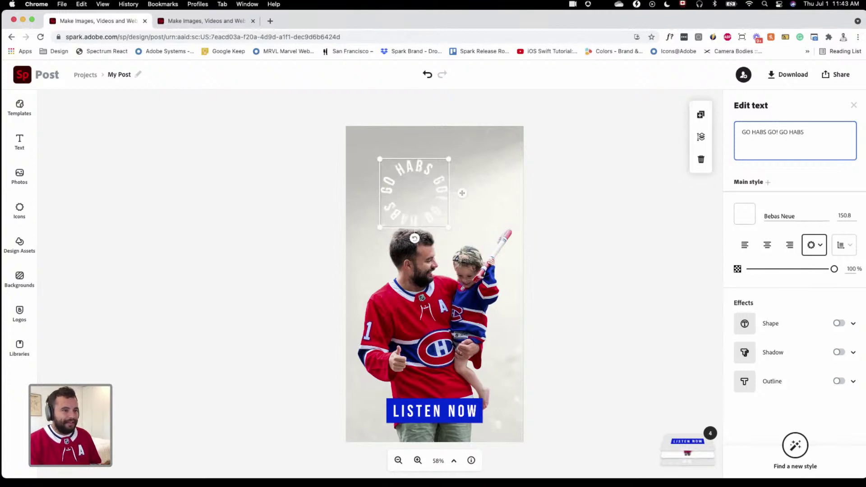
type(" GO!")
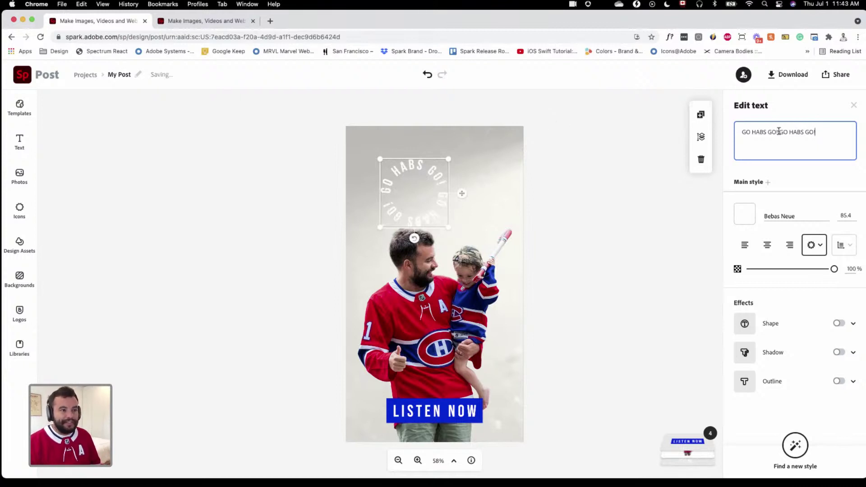
left_click_drag(778, 131, 838, 130)
key("BackSpace")
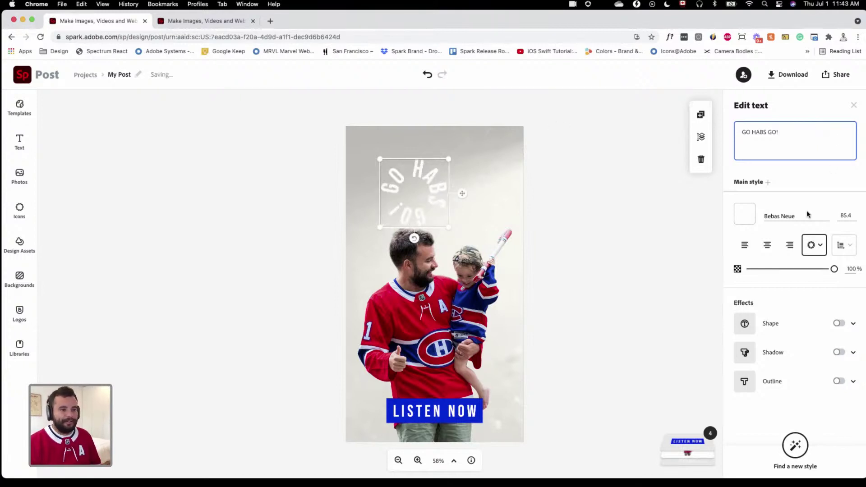
Left-align the title in straight text, and stretch it on one line across the top of the story at font size 240
left_click(745, 246)
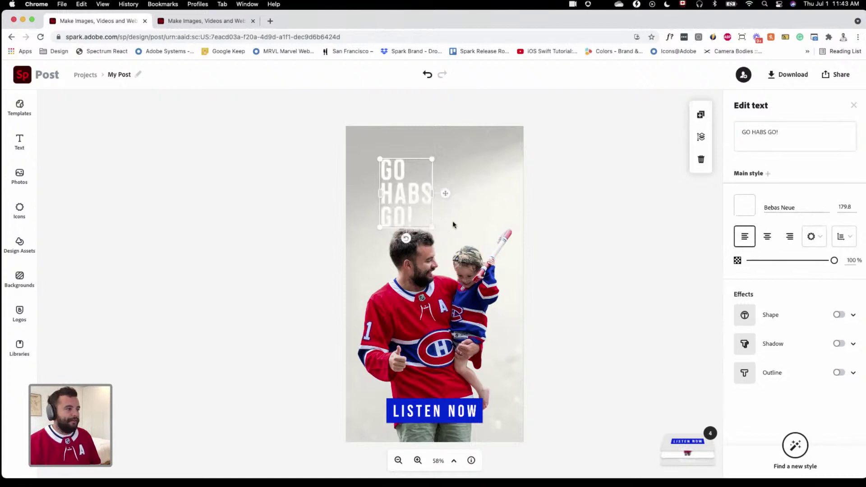
left_click_drag(431, 226, 518, 189)
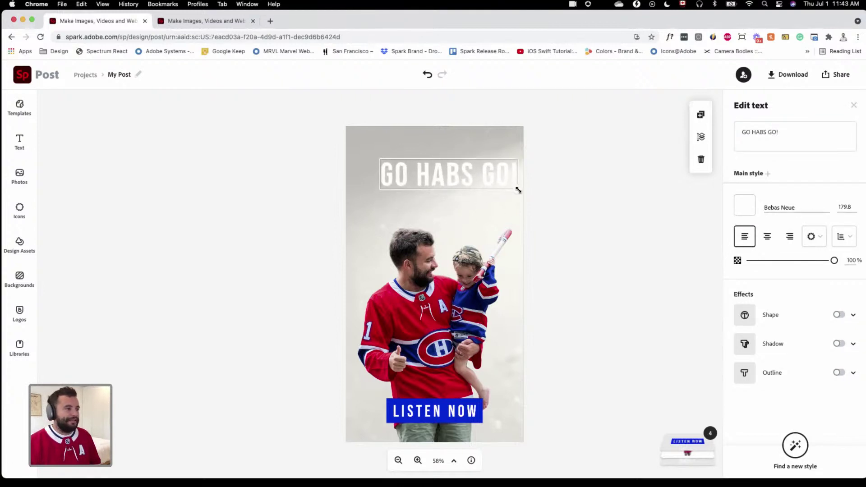
left_click_drag(491, 161, 515, 178)
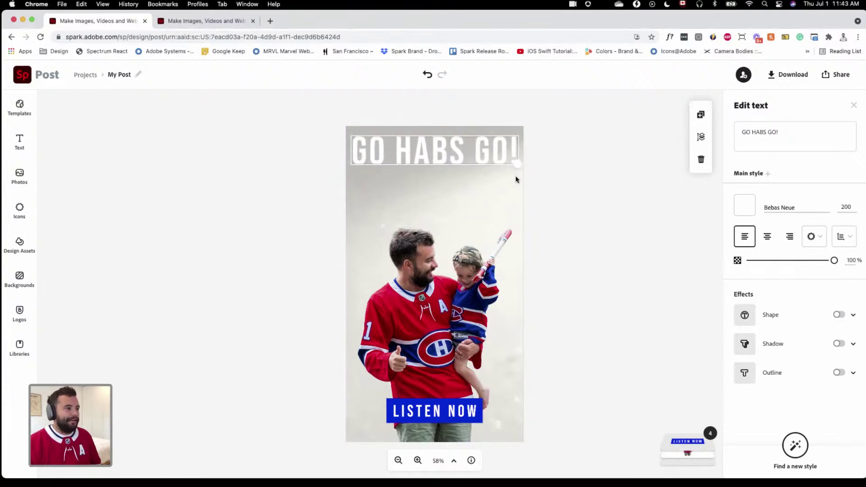
Give the title a white outline and make its text fill transparent
left_click(838, 373)
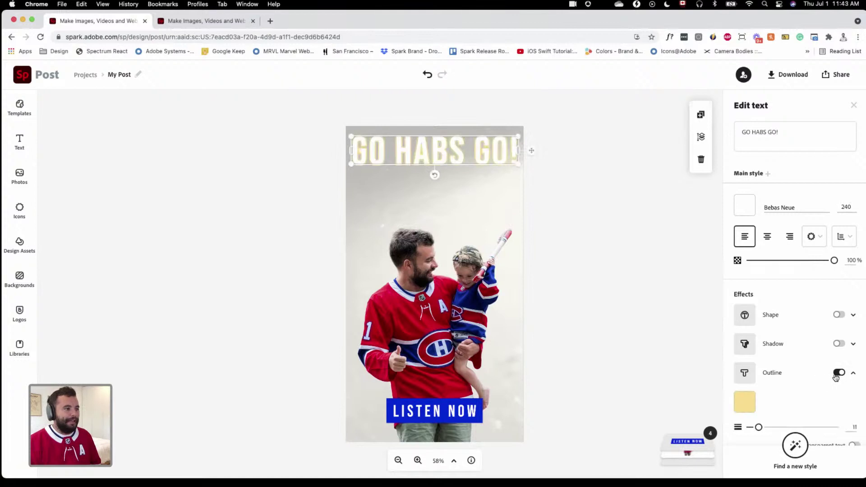
left_click(745, 403)
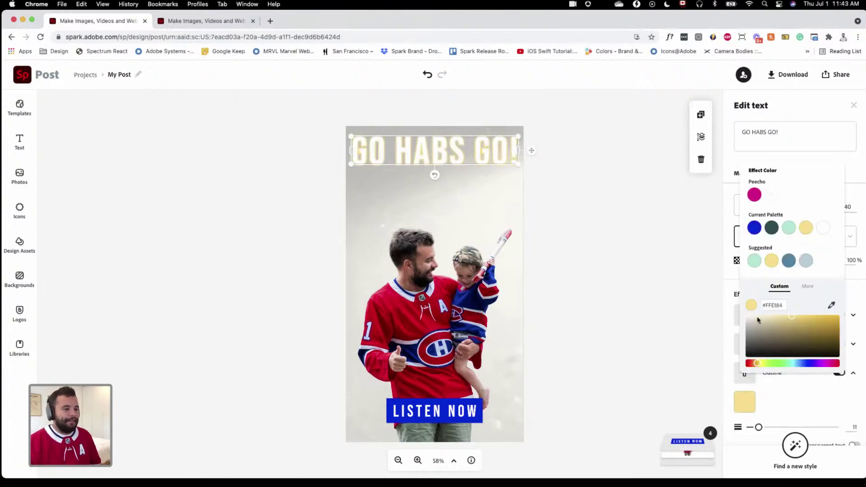
left_click(739, 309)
left_click(801, 418)
scroll(807, 411, "down", 2)
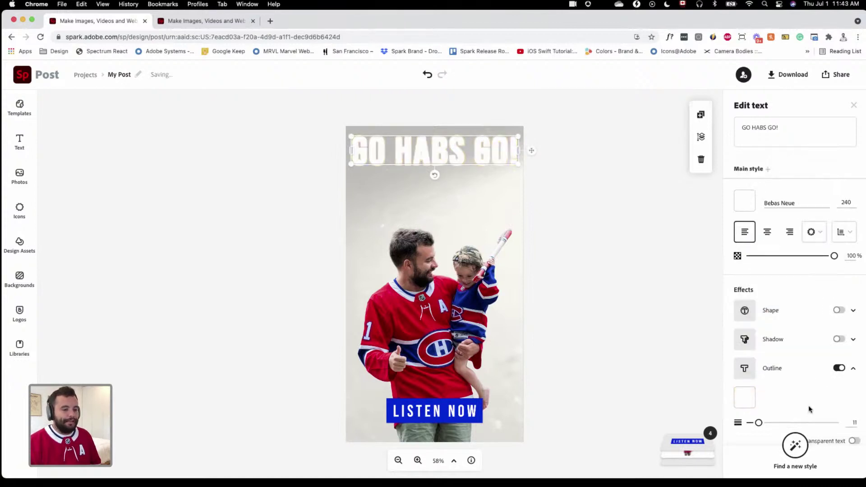
left_click(853, 420)
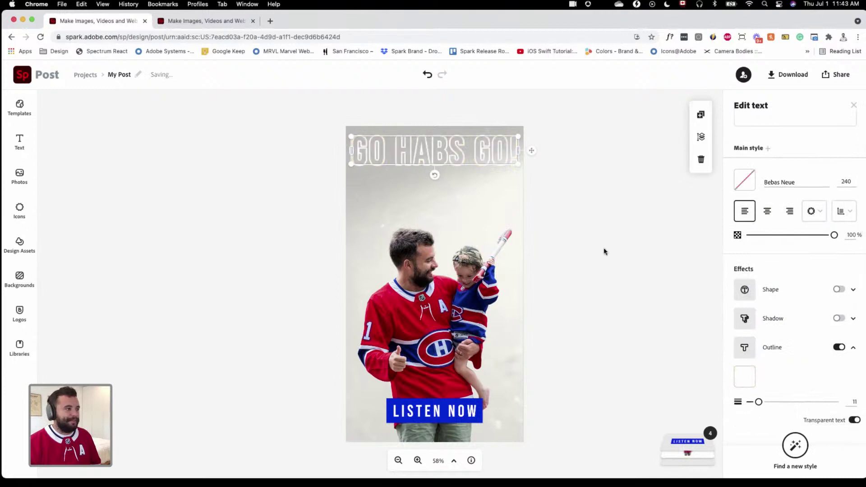
Thin the title's outline to a thickness of 7 and move the title slightly closer to the story's upper edge
left_click_drag(759, 402, 754, 402)
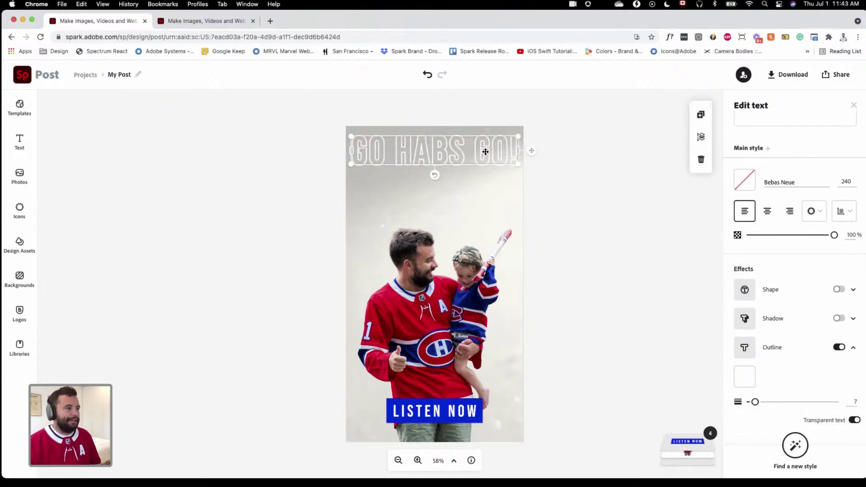
left_click_drag(485, 149, 484, 145)
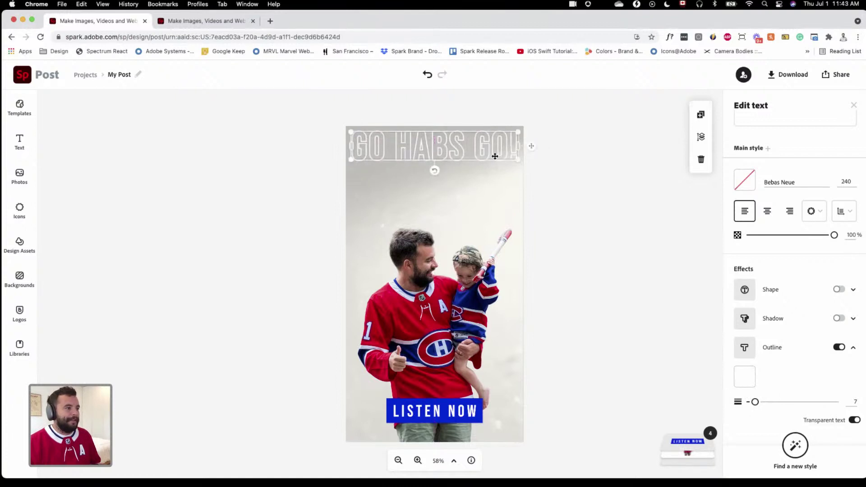
Move the father-and-child photo aside, mostly off the story's right edge, and delete the "Listen Now" label
left_click(449, 269)
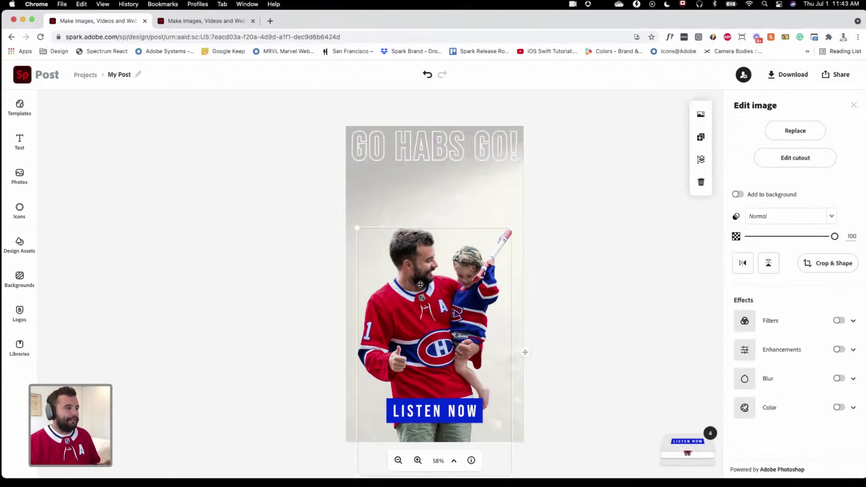
left_click_drag(445, 296, 550, 293)
left_click(434, 411)
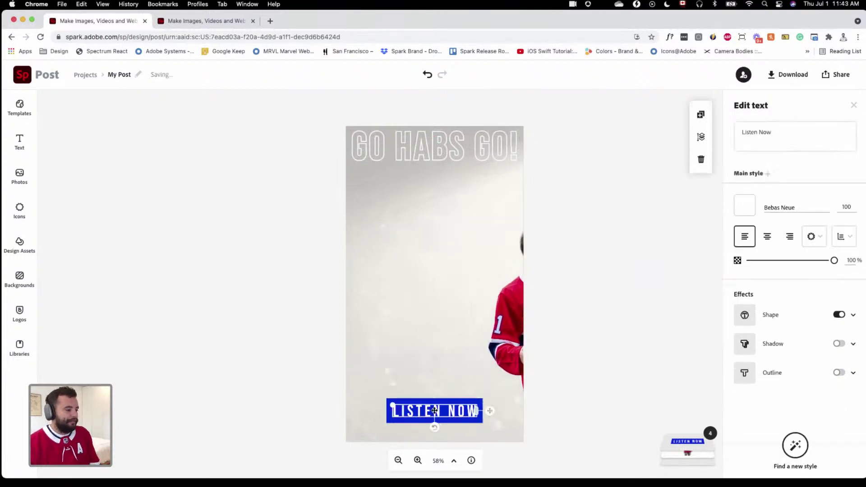
key("Escape")
Duplicate the outlined "GO HABS GO!" title down the story to make nine stacked rows, adjusting the spacing of the lowest ones
left_click(467, 145)
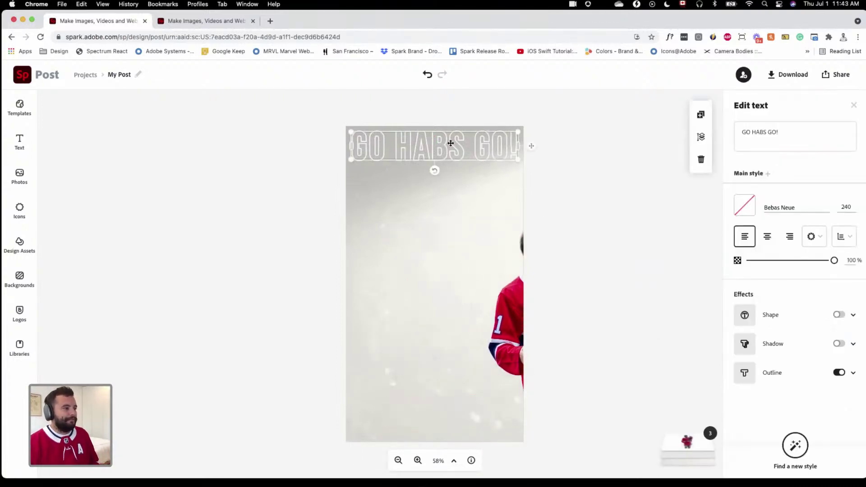
left_click_drag(444, 163, 433, 408)
key("super+z")
key("shift+Down")
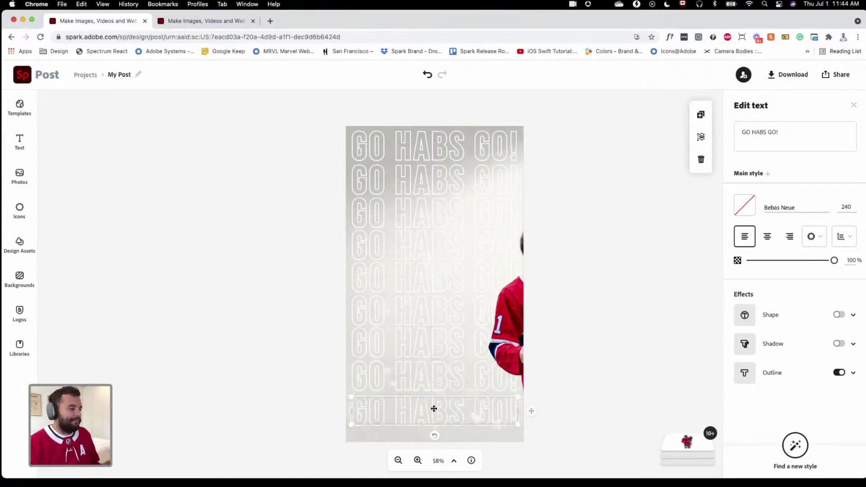
key("Up")
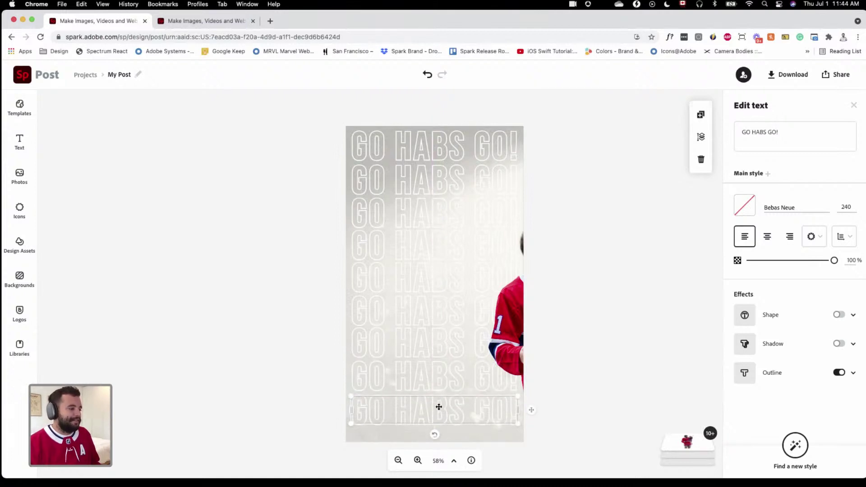
left_click_drag(438, 411, 440, 369)
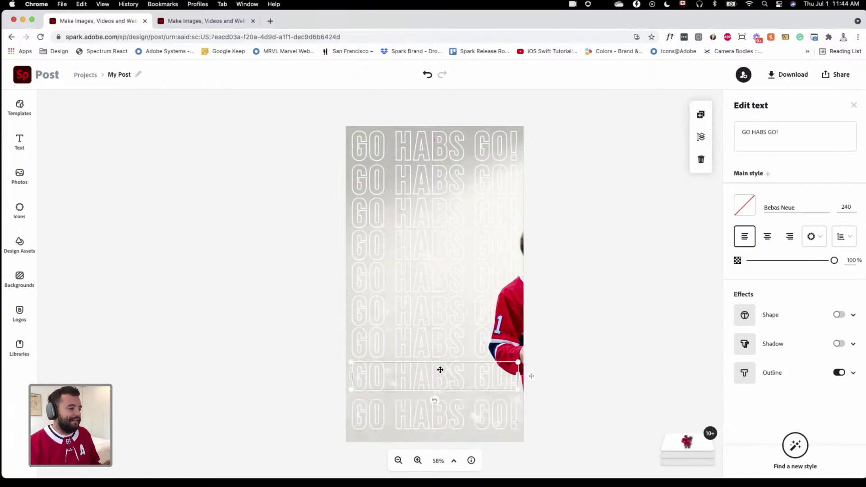
Select all nine "GO HABS GO!" rows and combine them into one group
left_click(362, 145)
left_click(365, 174, "shift")
left_click(366, 218, "shift")
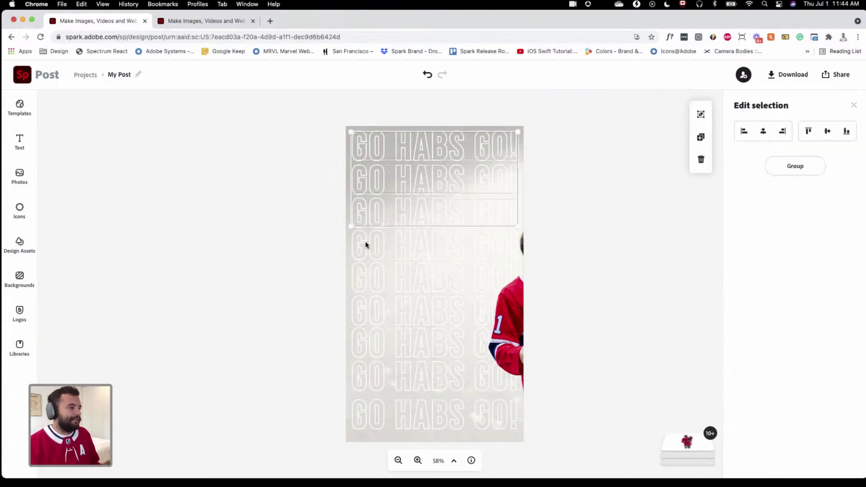
left_click(364, 245, "shift")
left_click(366, 282, "shift")
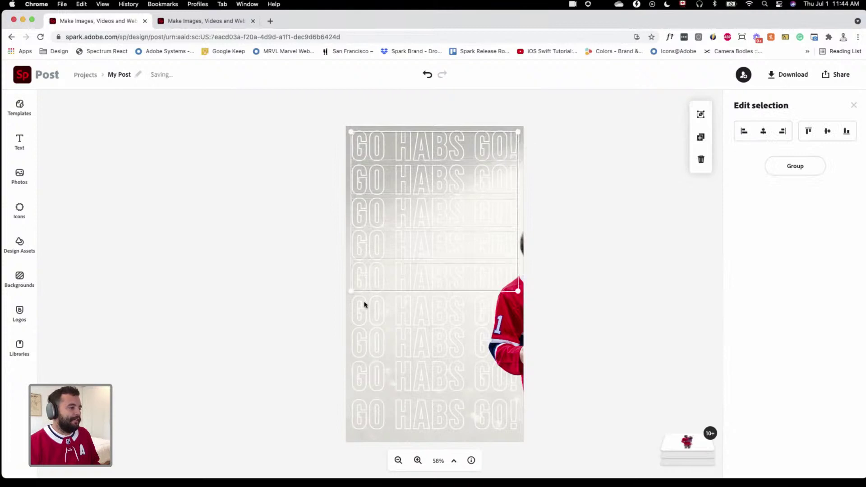
left_click(364, 306, "shift")
left_click(366, 343, "shift")
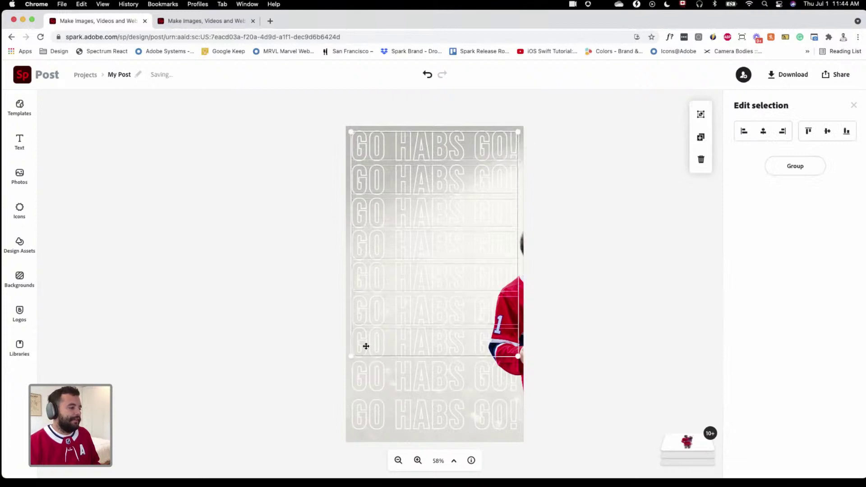
left_click(363, 386, "shift")
left_click(369, 417, "shift")
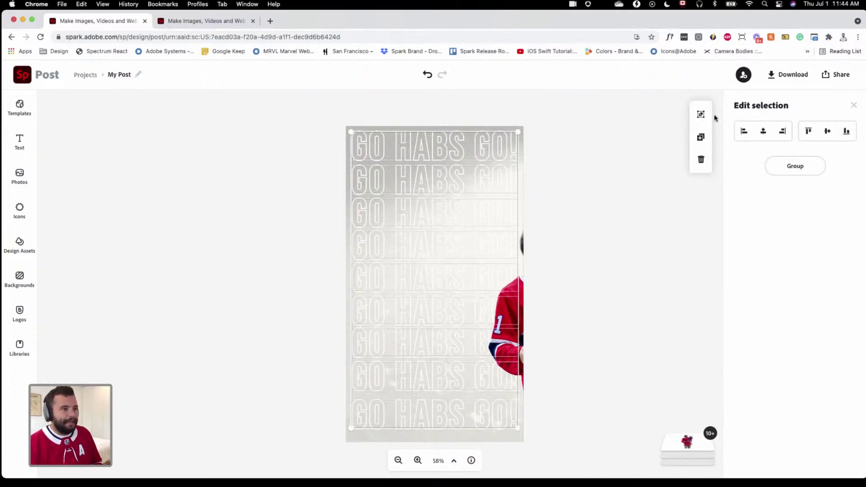
left_click(700, 115)
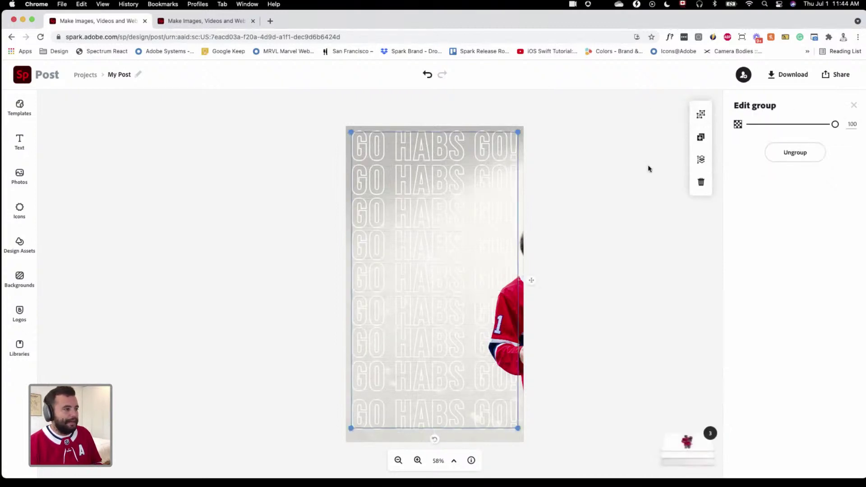
Move the father-and-child photo back to the centre of the story, in front of the repeated title rows
left_click(506, 296)
left_click_drag(500, 300, 391, 300)
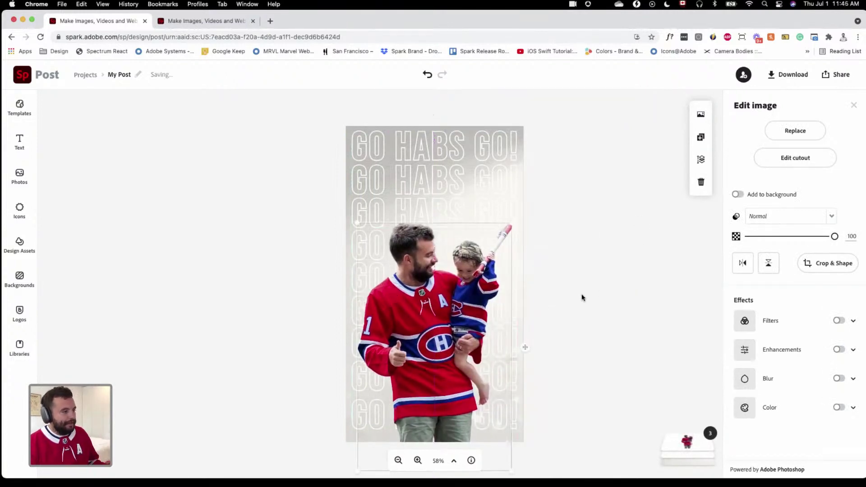
left_click(609, 266)
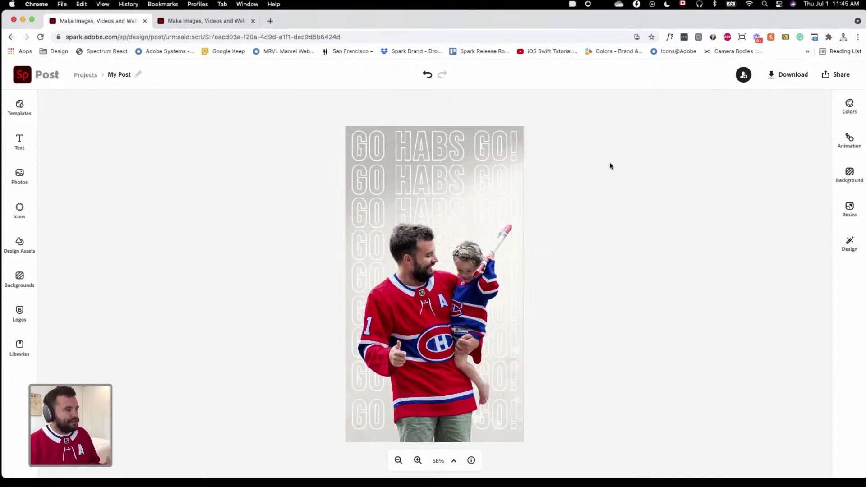
Preview the image habs.jpeg from the july1st-stream folder and upload it into the story
left_click(20, 181)
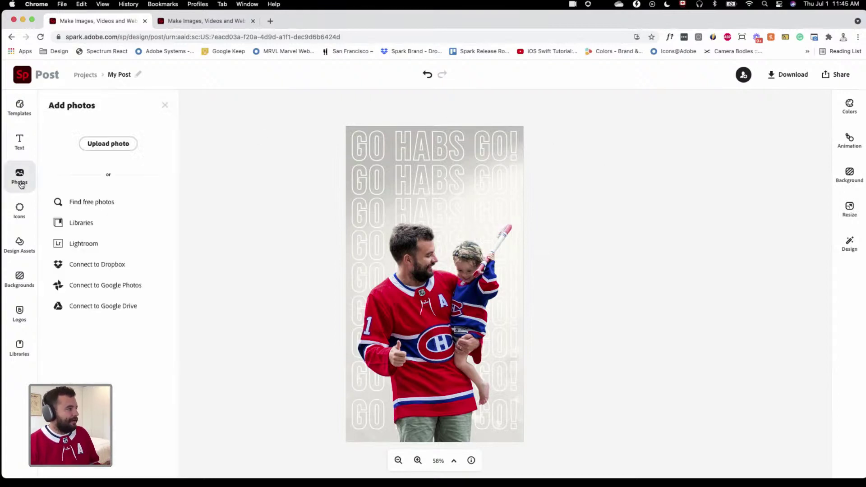
left_click(127, 144)
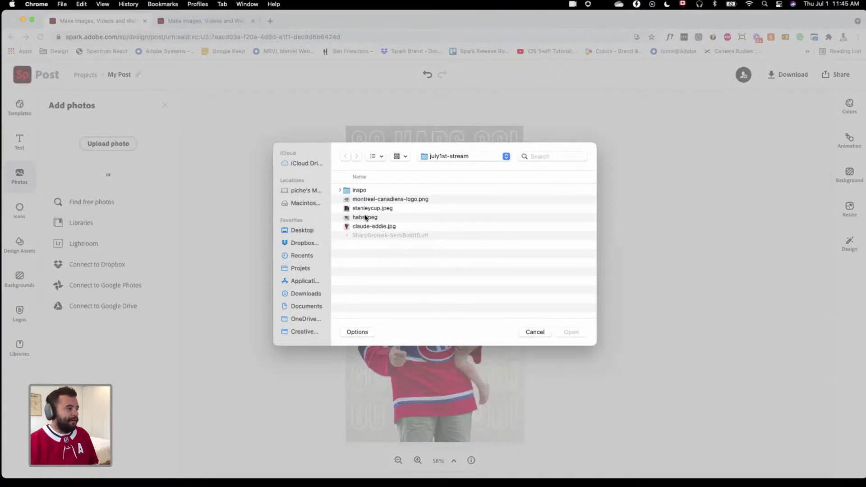
left_click(365, 216)
key("space")
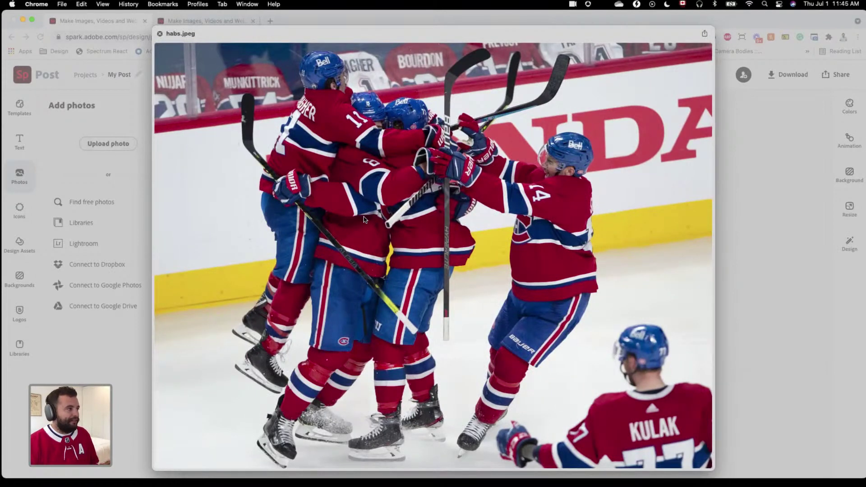
key("space")
key("Return")
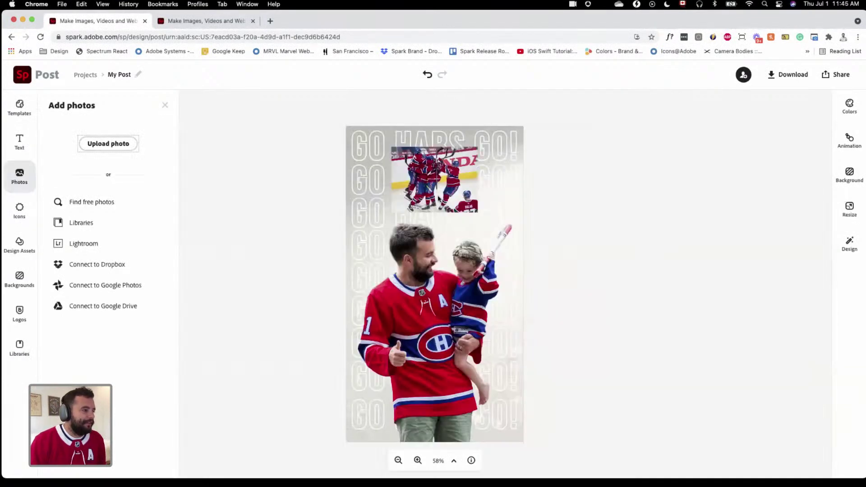
Enlarge the hockey players photo and place it over the upper half of the story
left_click(457, 175)
left_click_drag(446, 174, 422, 188)
left_click_drag(450, 226, 495, 264)
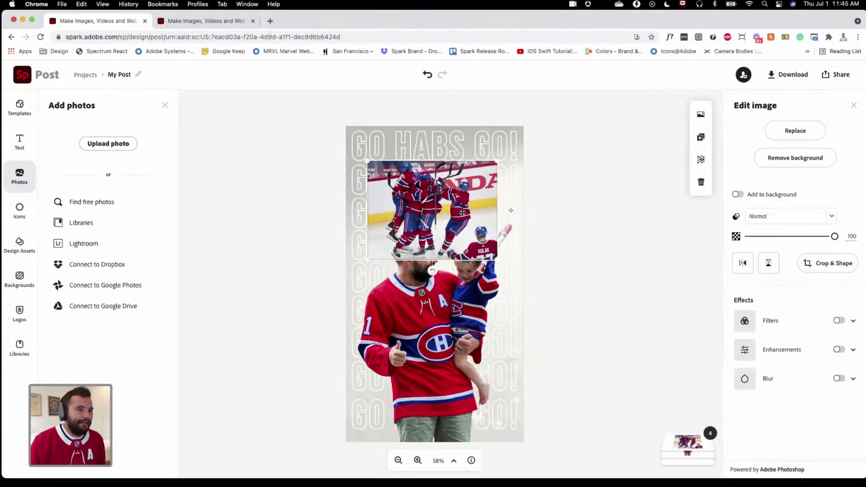
Remove the background of the hockey players photo and erase the separate player in its lower-right corner from the cutout
left_click(779, 163)
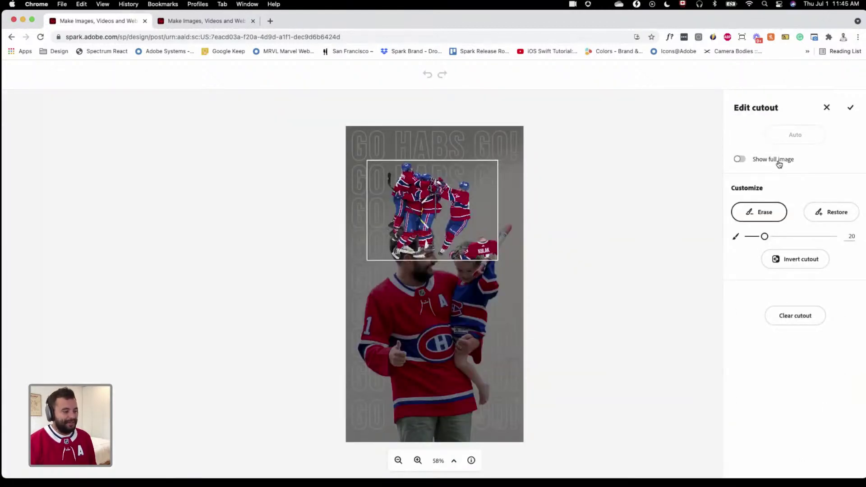
left_click(418, 460)
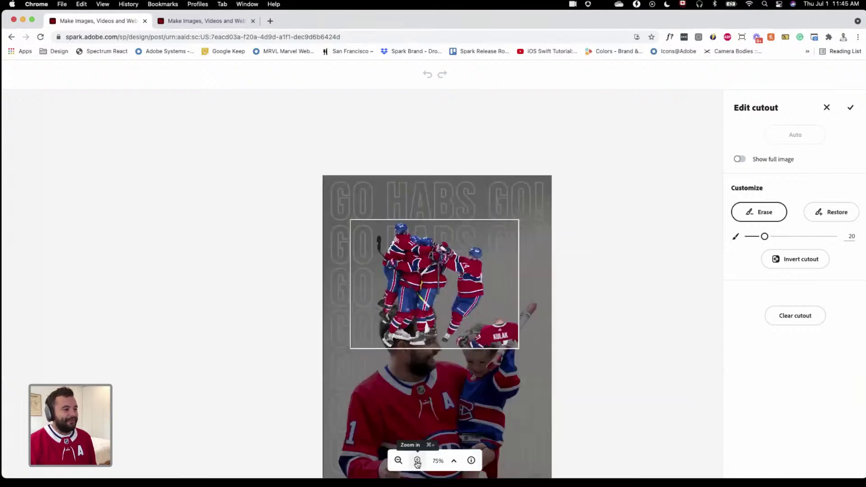
left_click(417, 460)
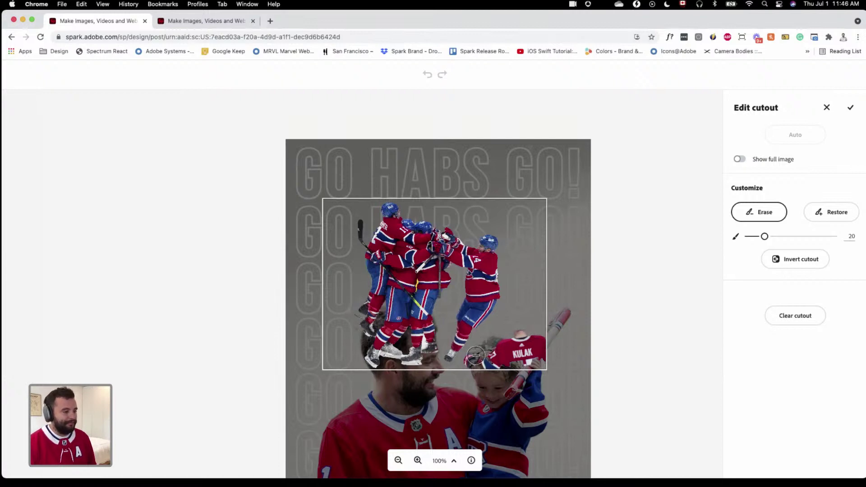
mouse_move(477, 354)
left_mouse_down()
mouse_move(543, 361)
mouse_move(545, 349)
mouse_move(541, 337)
mouse_move(521, 354)
mouse_move(526, 330)
mouse_move(501, 354)
mouse_move(519, 328)
mouse_move(471, 359)
mouse_move(525, 361)
mouse_move(534, 332)
mouse_move(541, 350)
mouse_move(522, 330)
mouse_move(491, 353)
left_mouse_up()
left_click(850, 109)
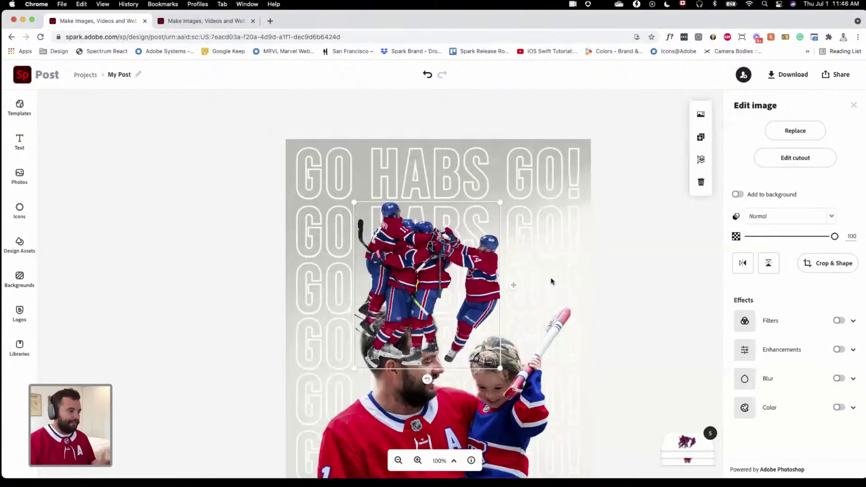
Display the story's layer stack with the hockey players cutout still selected
left_click(398, 460)
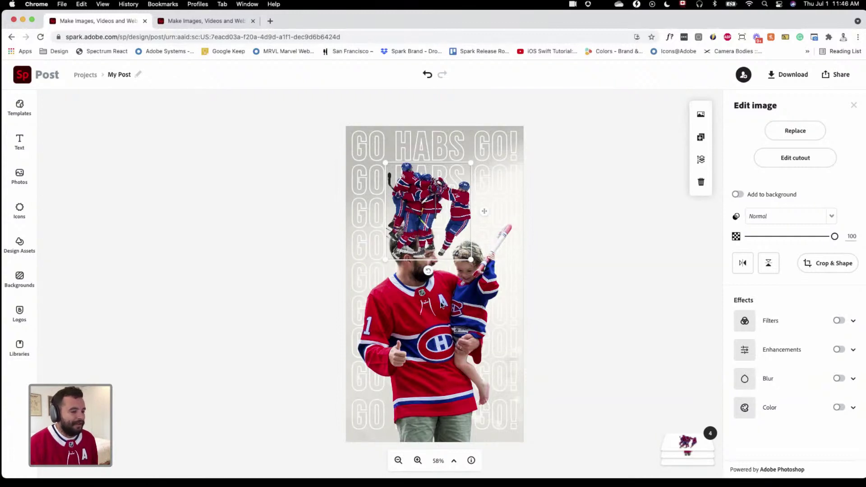
left_click(688, 446)
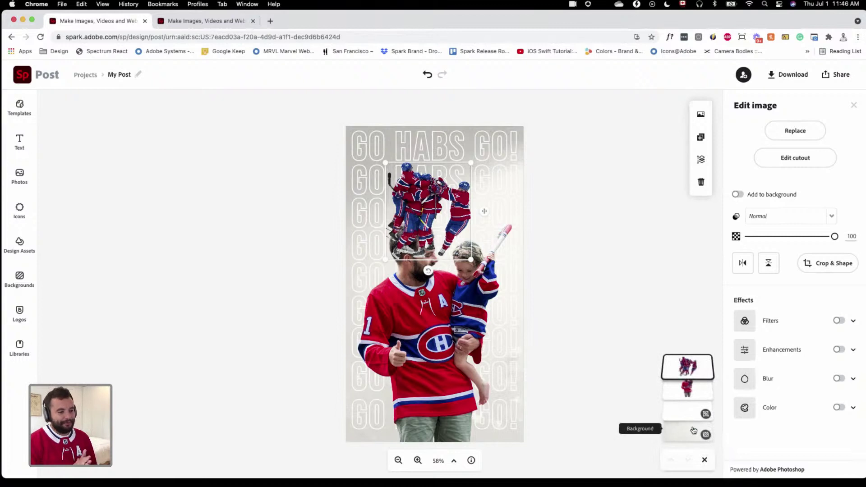